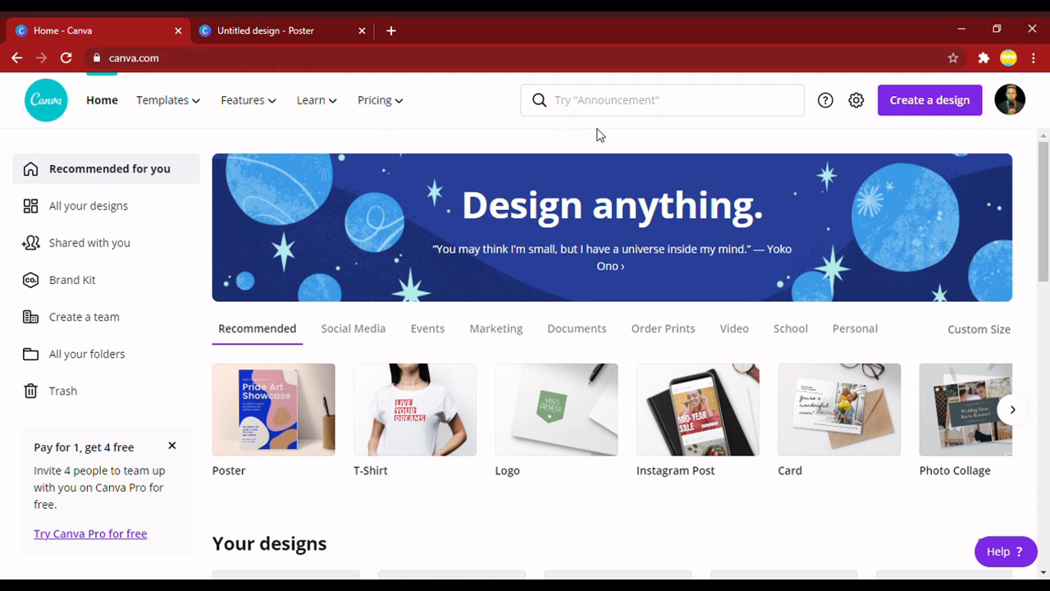
# Browse the social media design types offered on the home page.
pyautogui.click(369, 337)
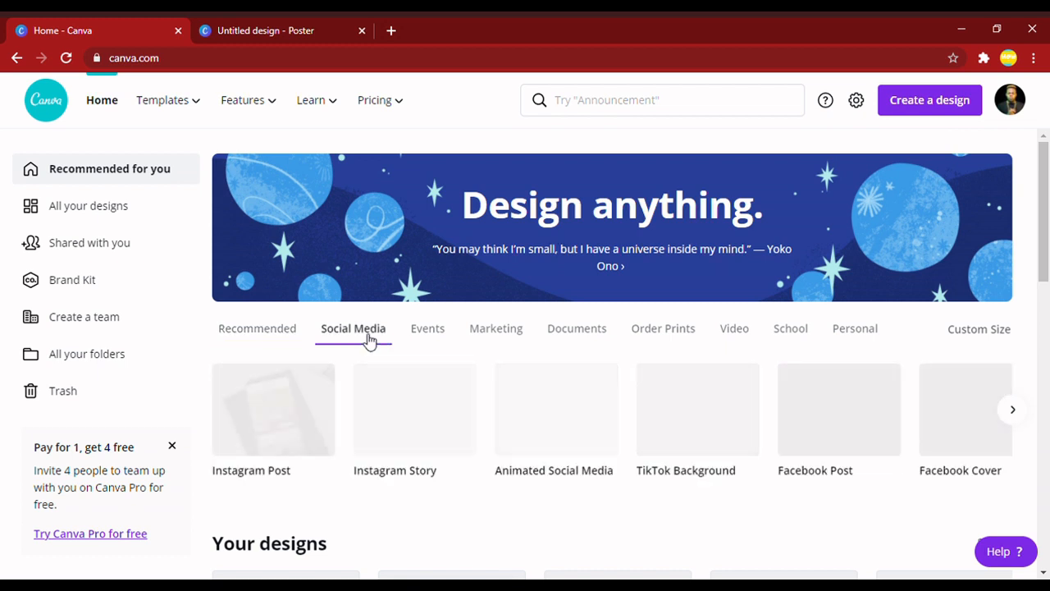
pyautogui.click(1013, 410)
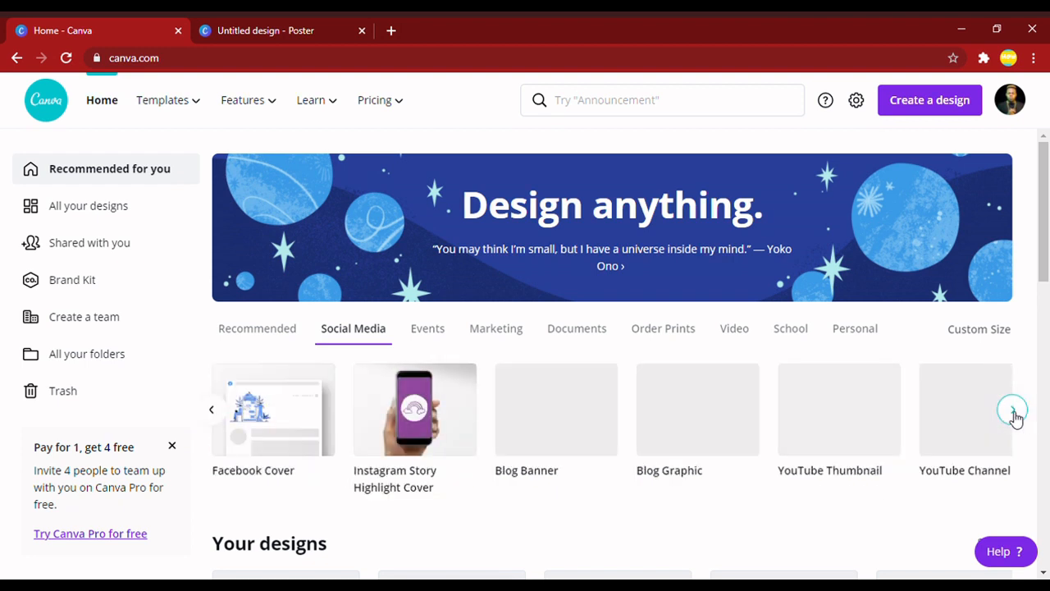
pyautogui.click(1013, 411)
pyautogui.click(1013, 411)
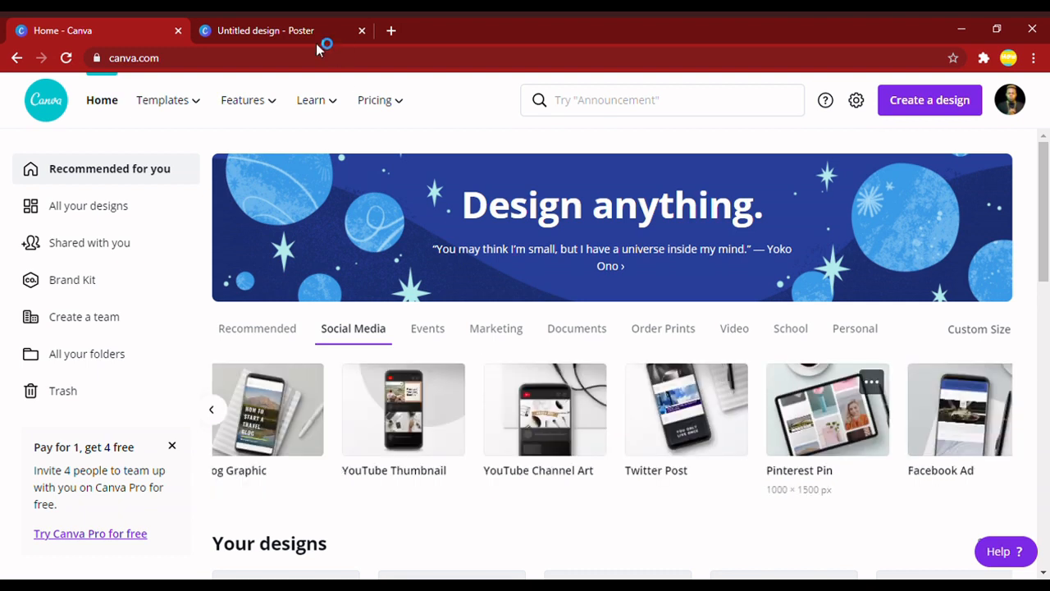
# Check the suggested design types, switch to the untitled poster design and look through its poster templates.
pyautogui.click(922, 99)
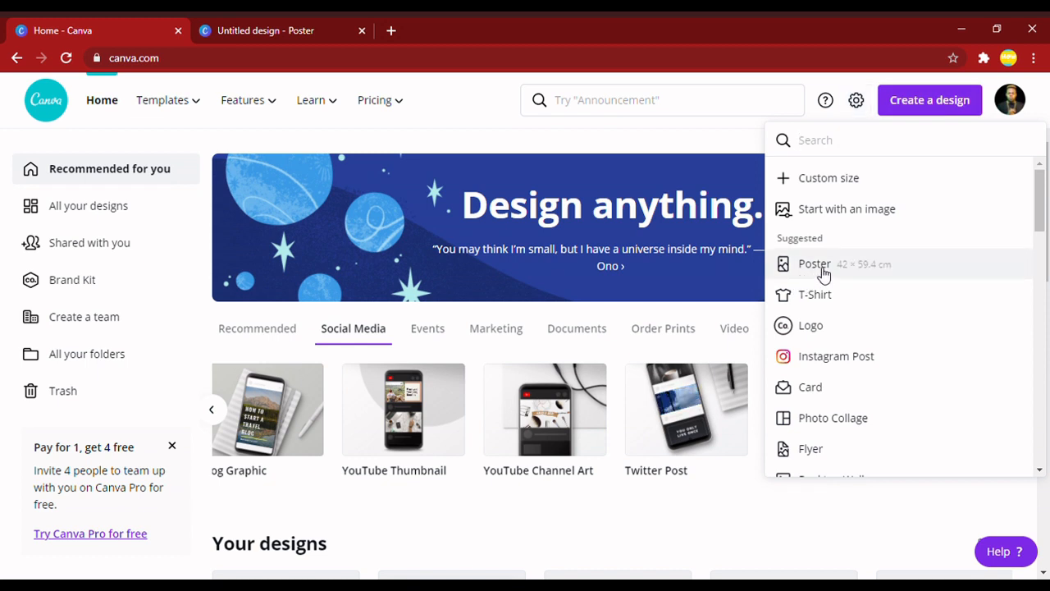
pyautogui.click(267, 25)
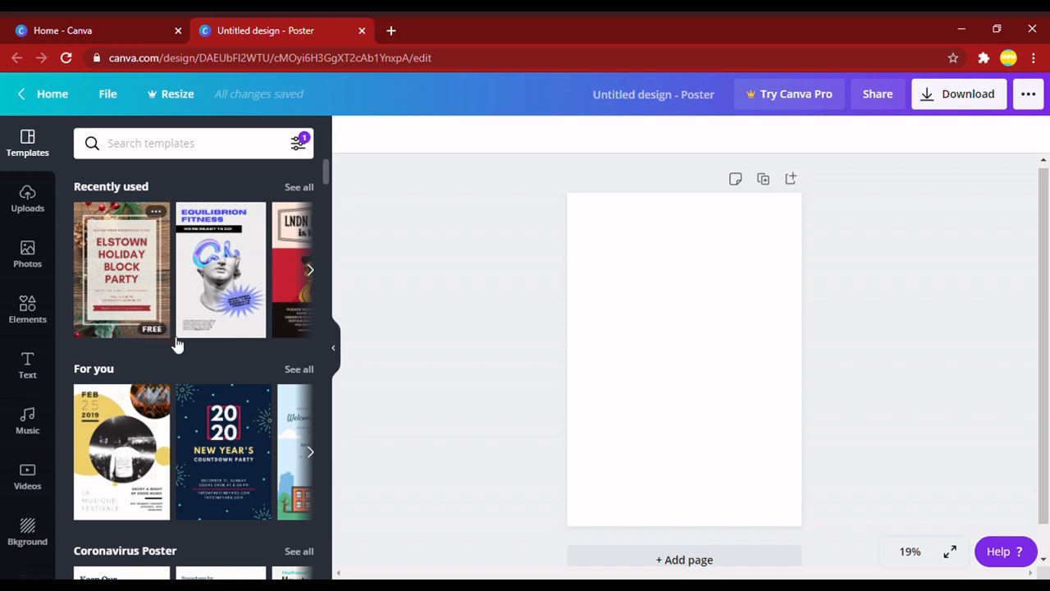
pyautogui.scroll(-2, 168, 435)
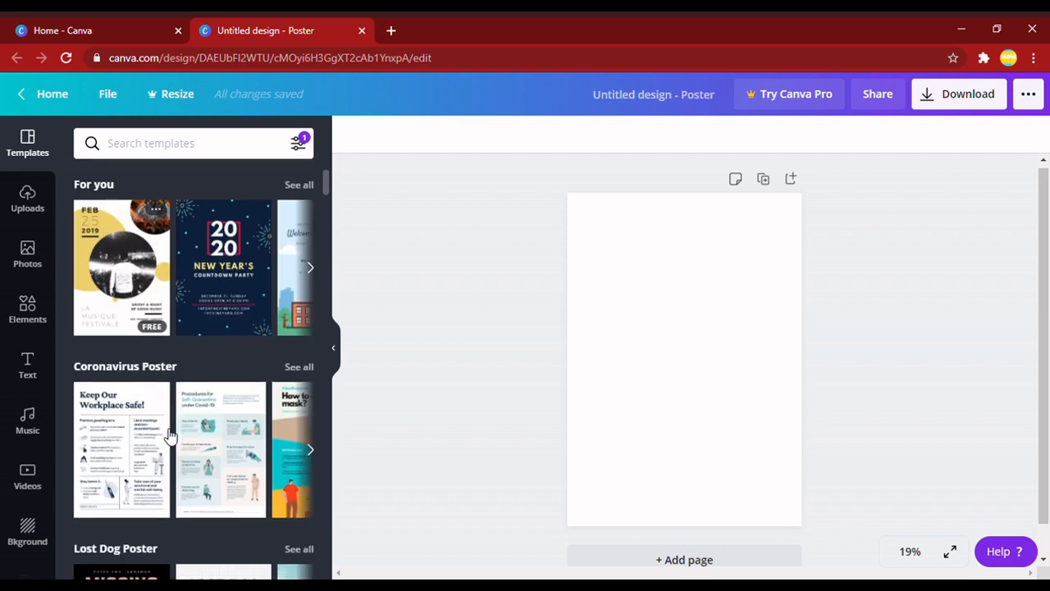
pyautogui.scroll(-2, 168, 435)
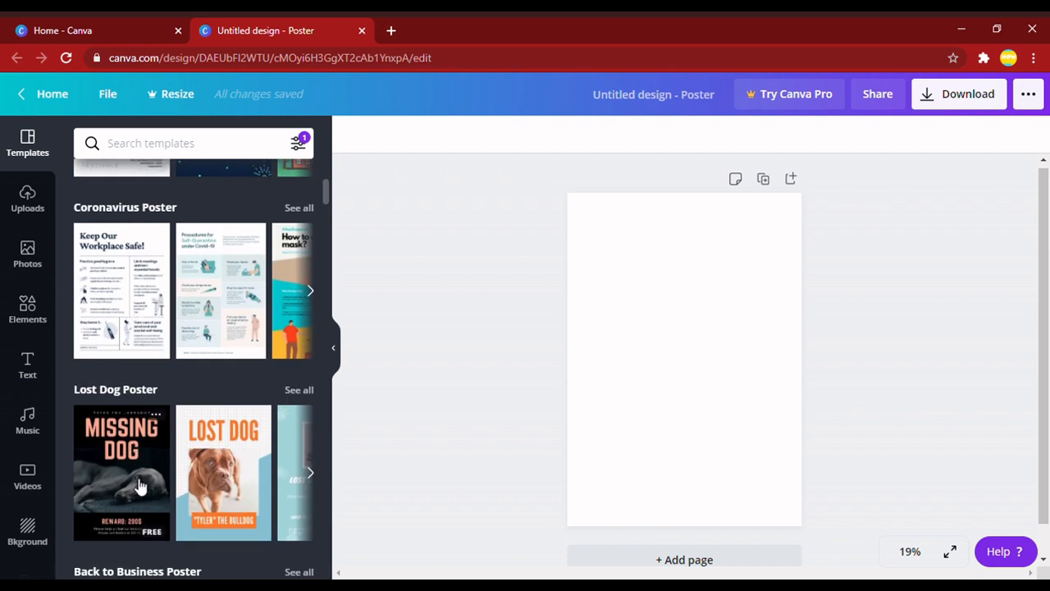
pyautogui.scroll(-3, 139, 484)
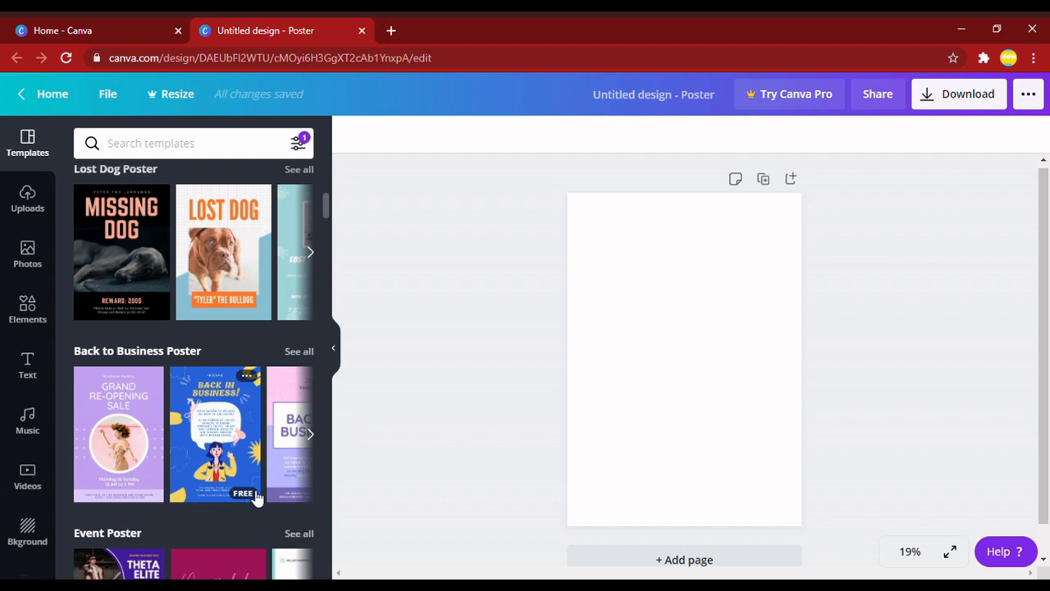
pyautogui.scroll(2, 229, 390)
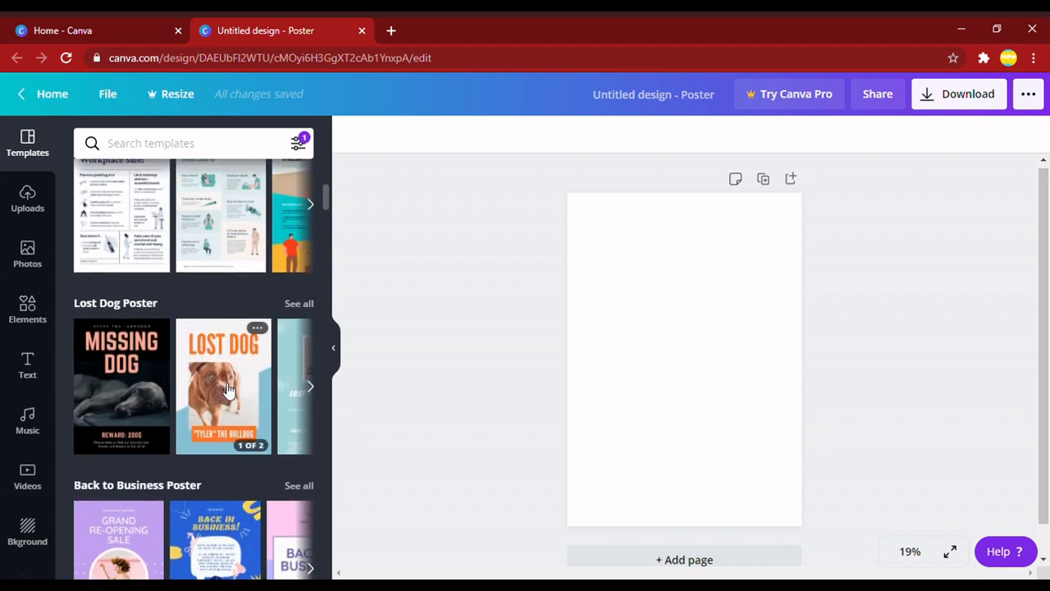
pyautogui.scroll(2, 229, 391)
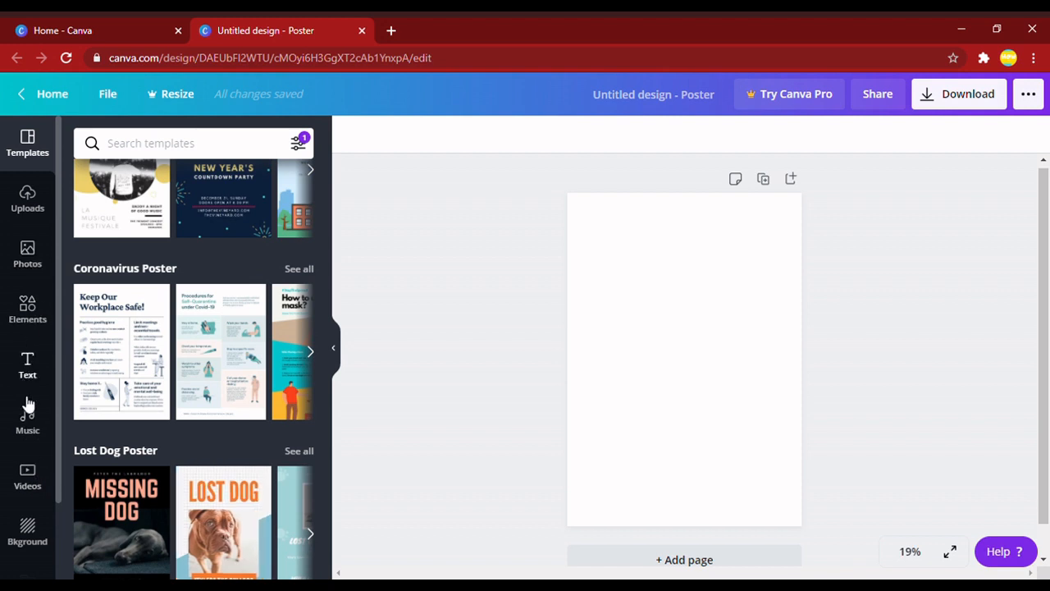
# Place the uploaded photo of a waist in oversized jeans with a yellow measuring tape on the blank poster page.
pyautogui.click(43, 200)
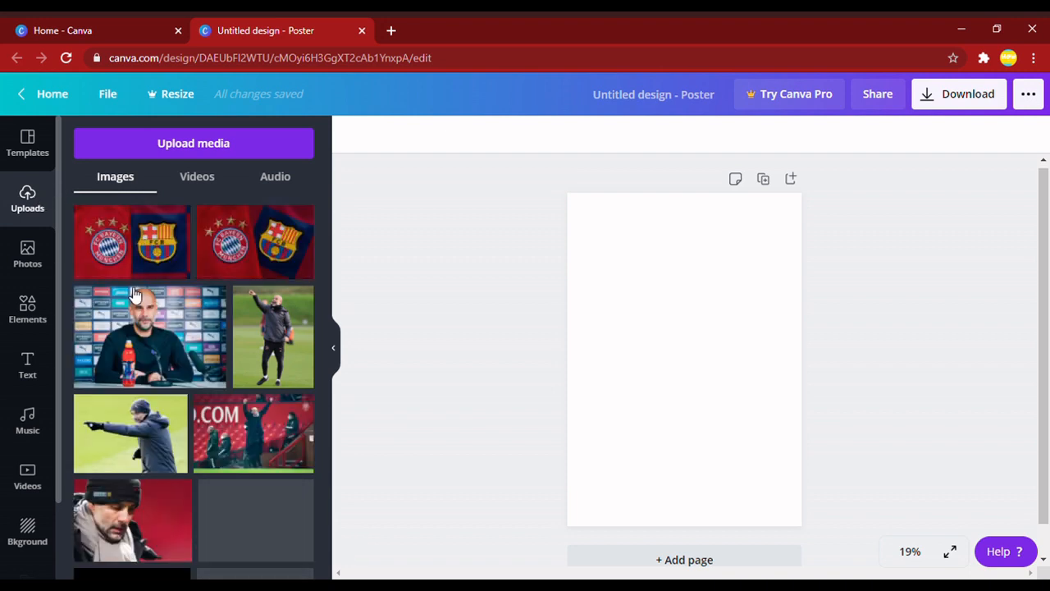
pyautogui.scroll(-5, 134, 293)
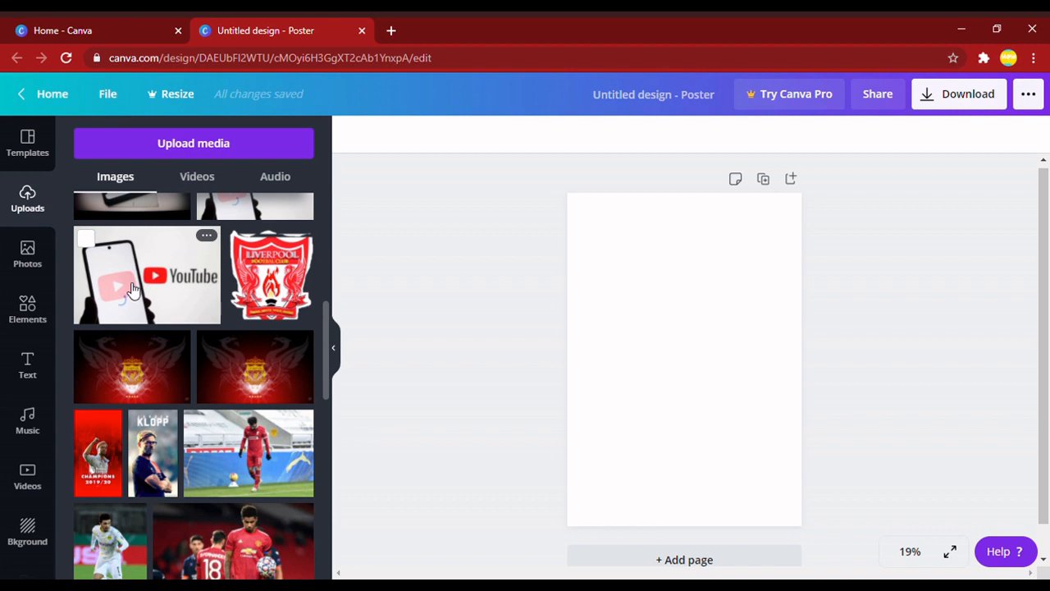
pyautogui.scroll(-10, 131, 289)
pyautogui.scroll(-3, 128, 289)
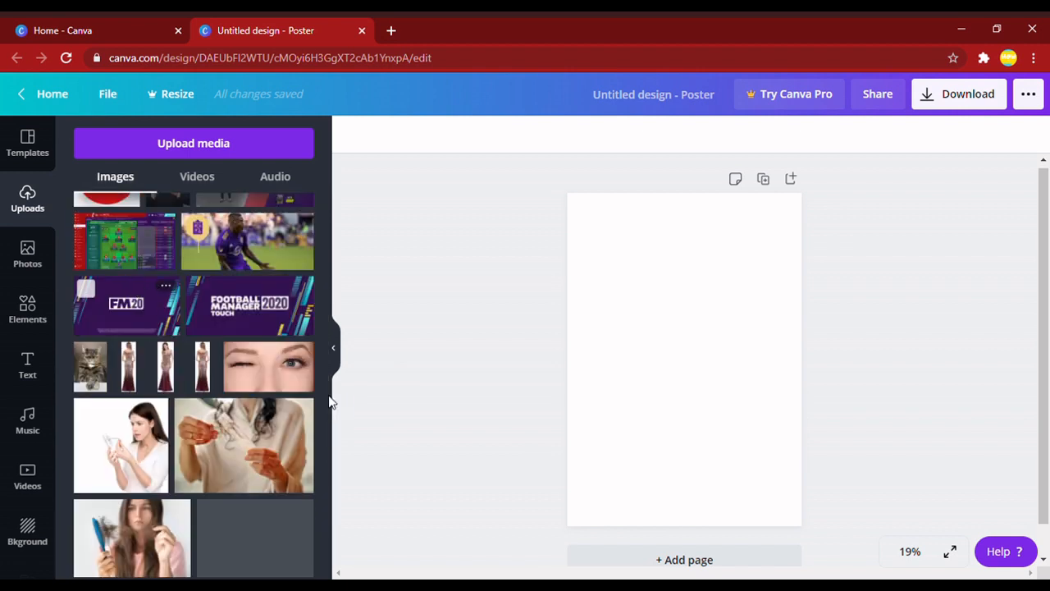
pyautogui.scroll(-1, 325, 414)
pyautogui.moveTo(325, 414); pyautogui.dragTo(320, 470)
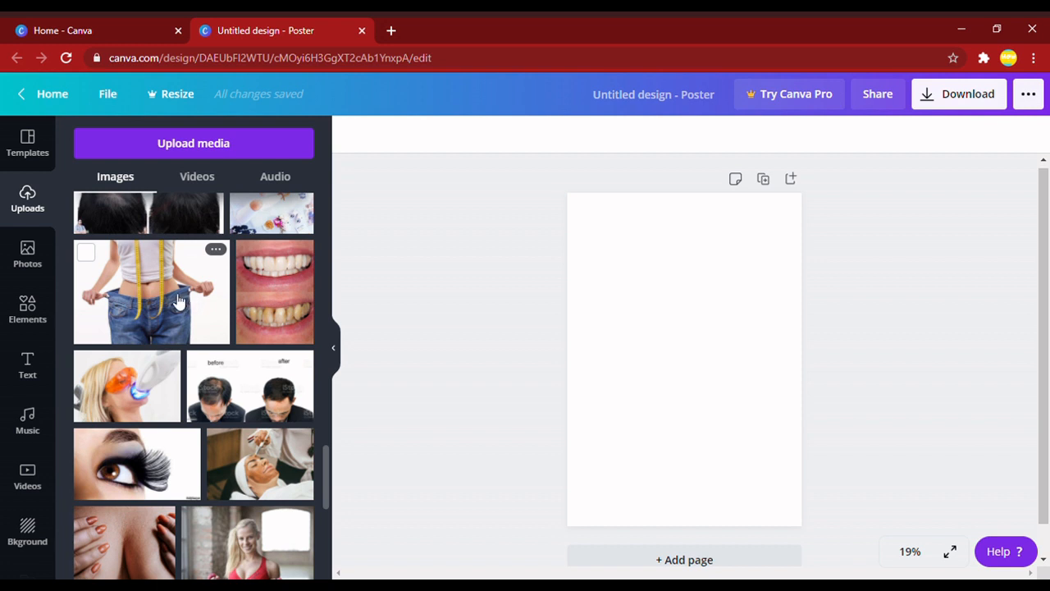
pyautogui.moveTo(180, 300); pyautogui.dragTo(695, 365)
pyautogui.moveTo(212, 286); pyautogui.dragTo(695, 351)
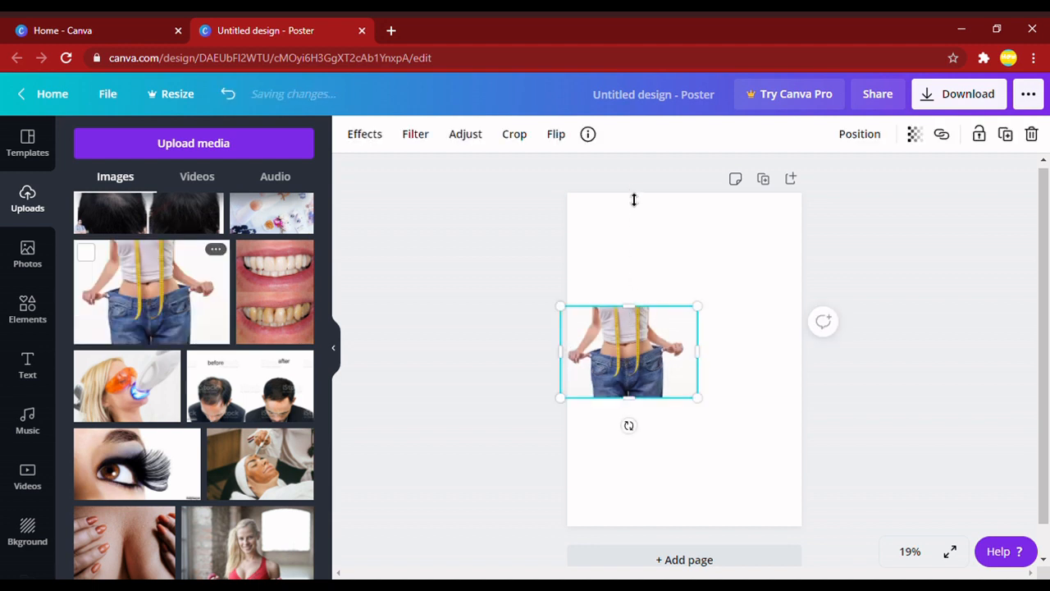
# Stretch and reposition the jeans photo until it covers the whole poster page, with the waist roughly centred.
pyautogui.moveTo(634, 199); pyautogui.dragTo(632, 201)
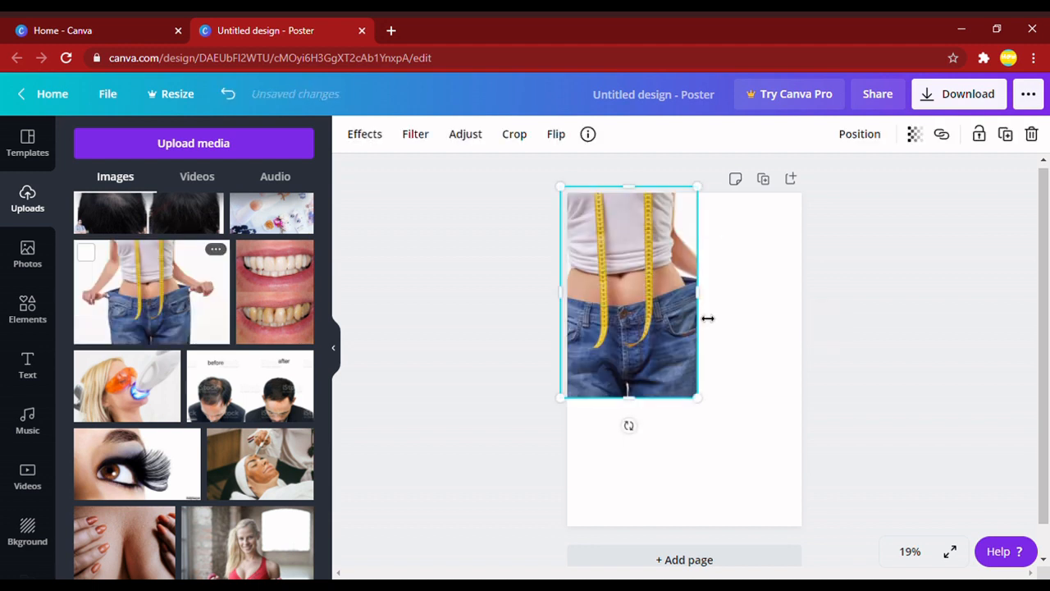
pyautogui.moveTo(701, 304); pyautogui.dragTo(809, 308)
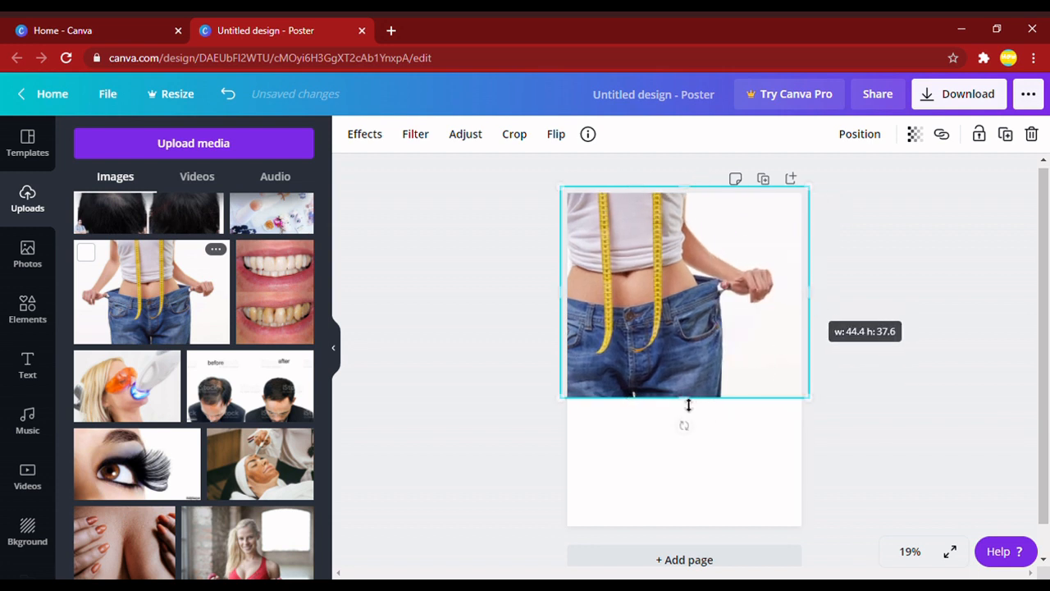
pyautogui.moveTo(690, 538); pyautogui.dragTo(689, 536)
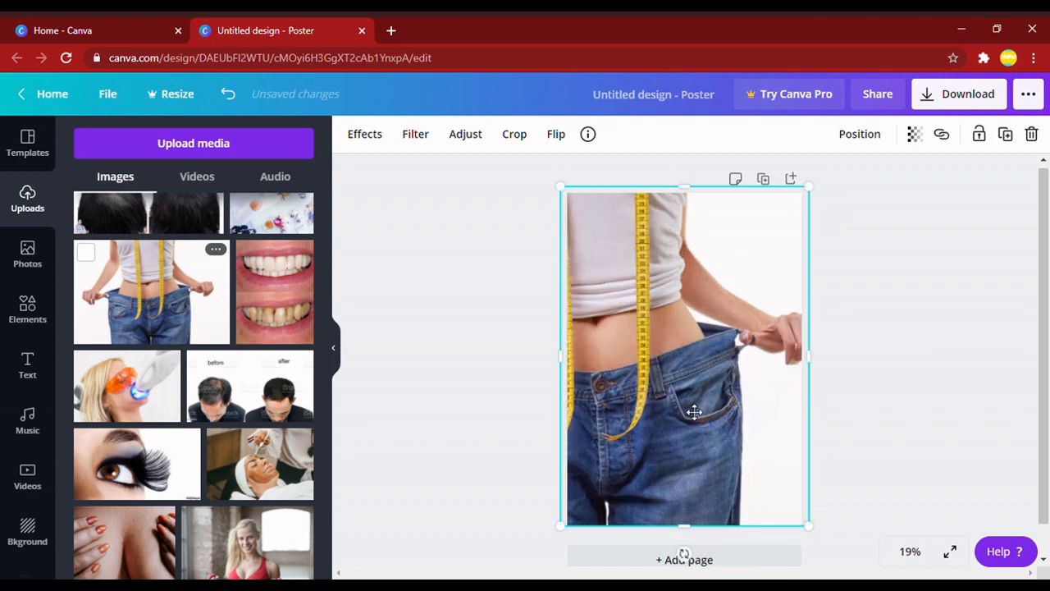
pyautogui.moveTo(694, 410); pyautogui.dragTo(697, 412)
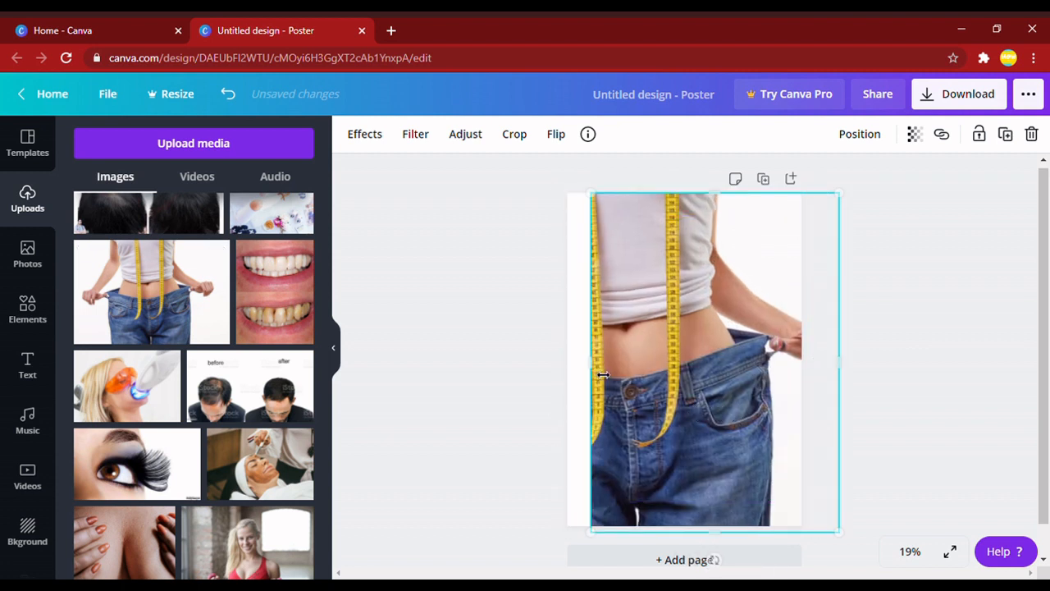
pyautogui.moveTo(677, 370); pyautogui.dragTo(717, 371)
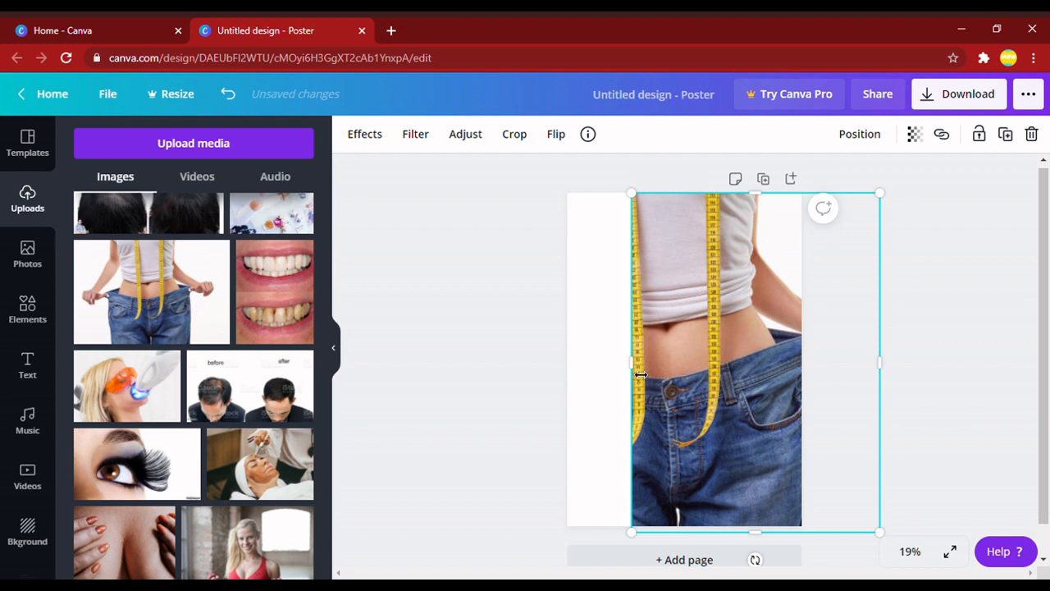
pyautogui.moveTo(568, 365); pyautogui.dragTo(556, 362)
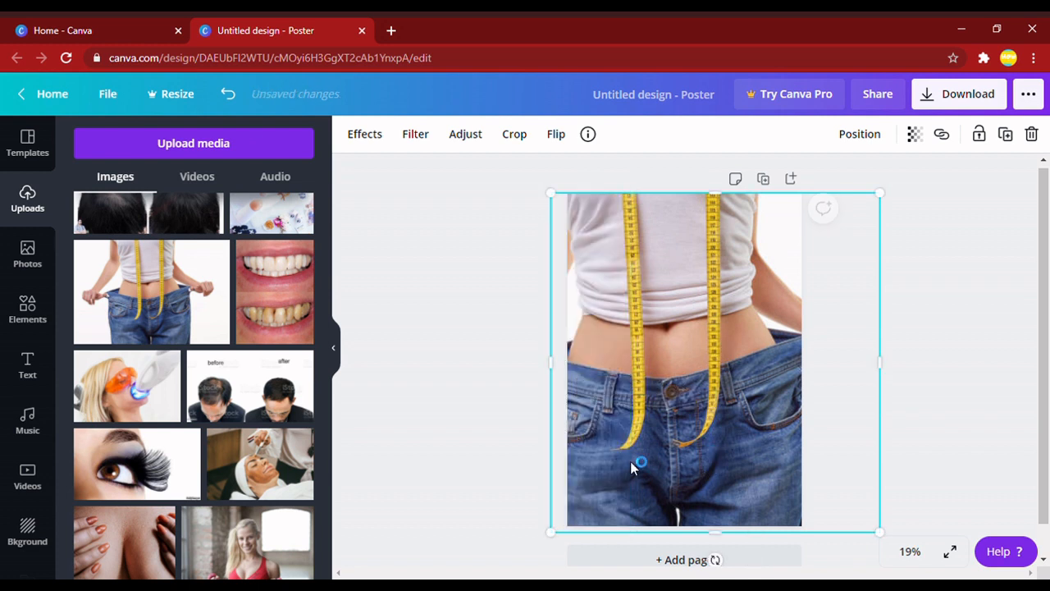
pyautogui.click(930, 320)
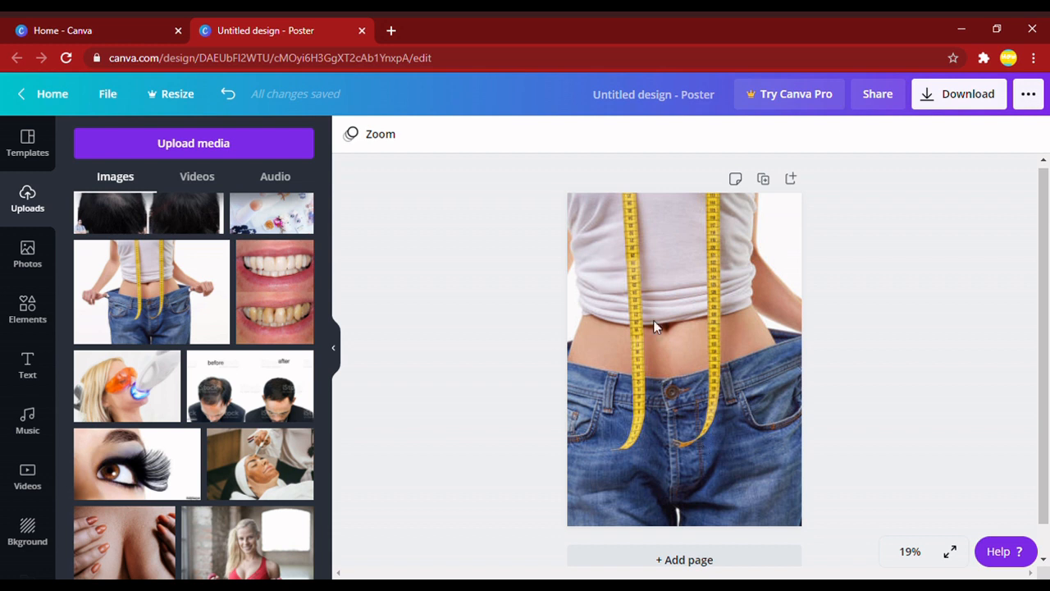
# Set the blur of the full-page jeans photo to 2.
pyautogui.click(37, 365)
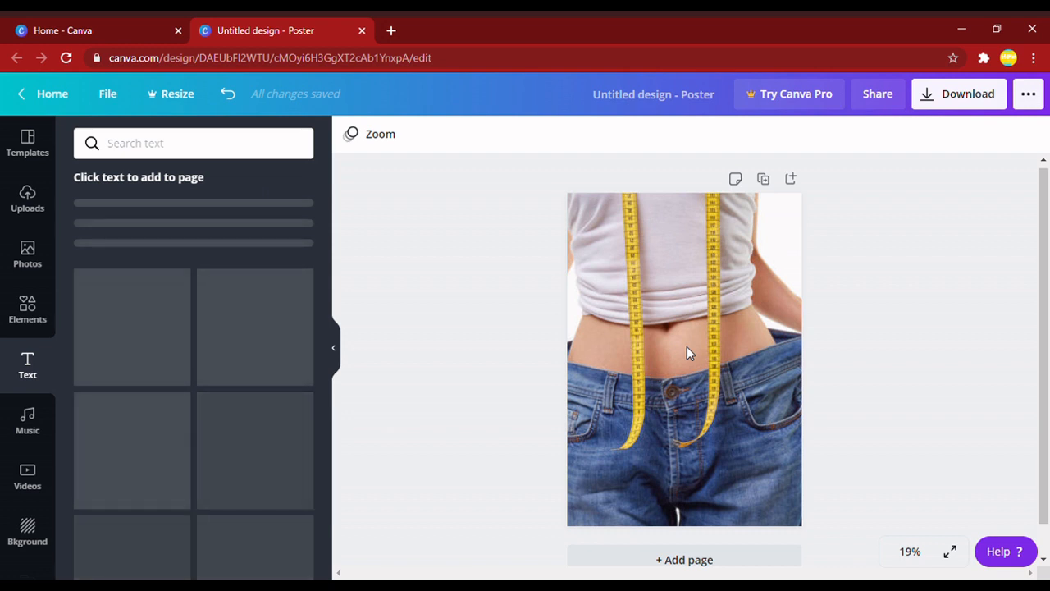
pyautogui.click(687, 352)
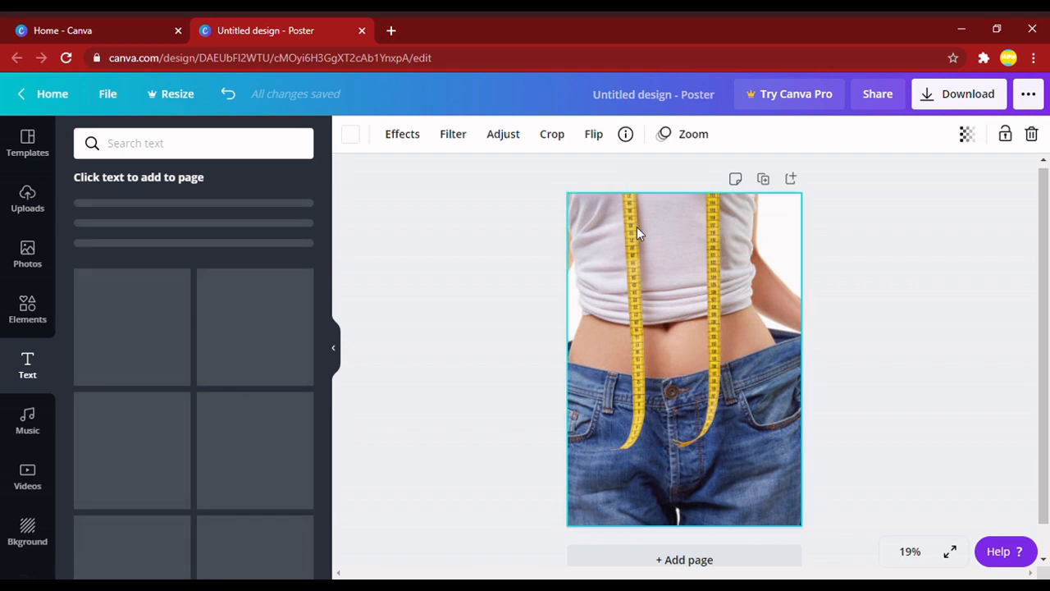
pyautogui.click(454, 136)
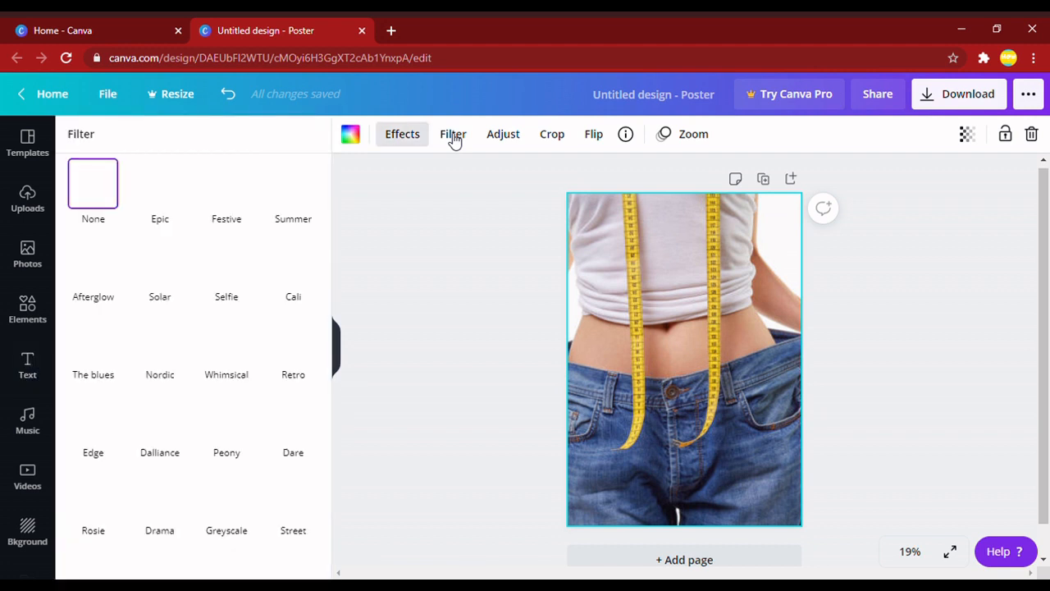
pyautogui.click(504, 141)
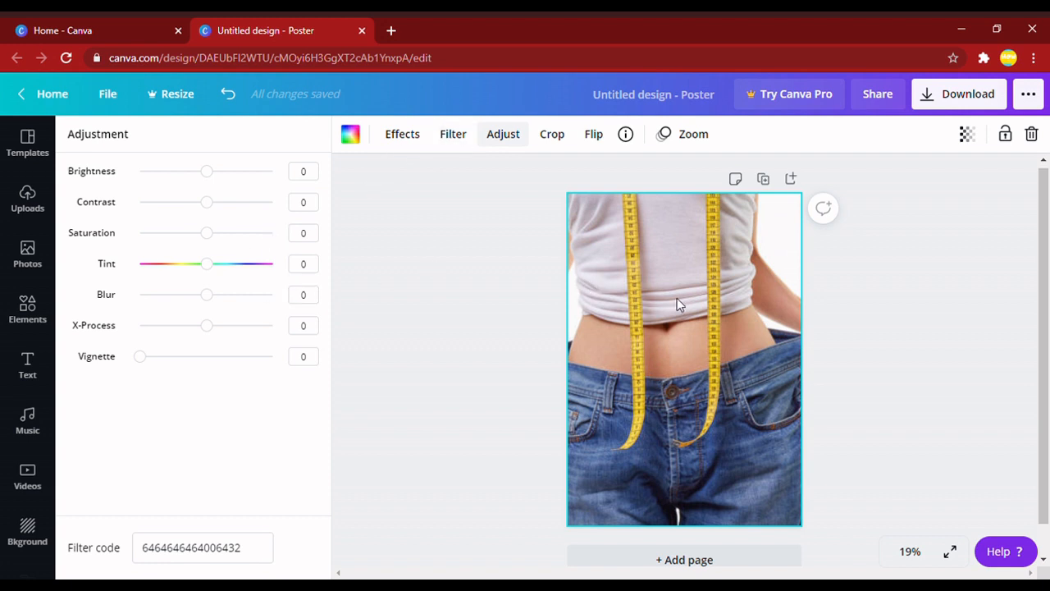
pyautogui.click(306, 300)
pyautogui.doubleClick(305, 295)
pyautogui.press('BackSpace')
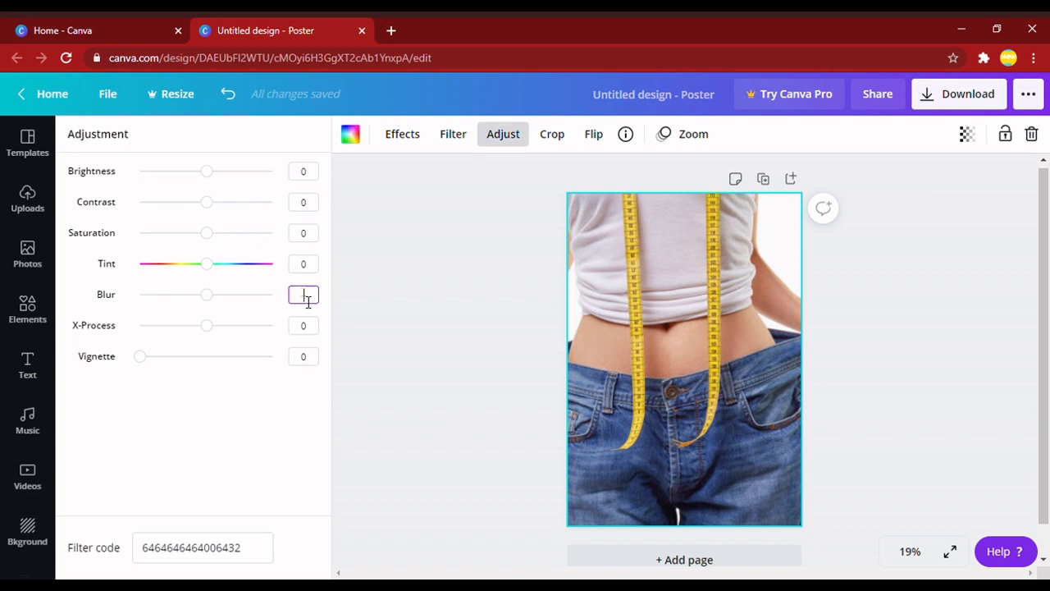
pyautogui.write('2')
pyautogui.click(570, 354)
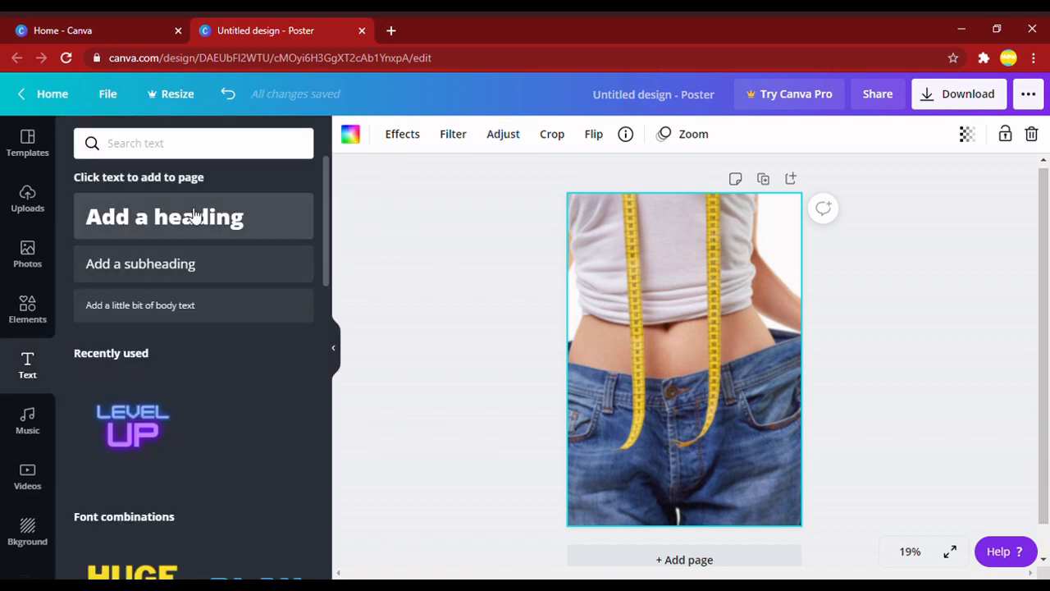
# Add a heading reading "LOSE WEIGHT" and move it to the upper part of the poster, over the white shirt.
pyautogui.click(194, 215)
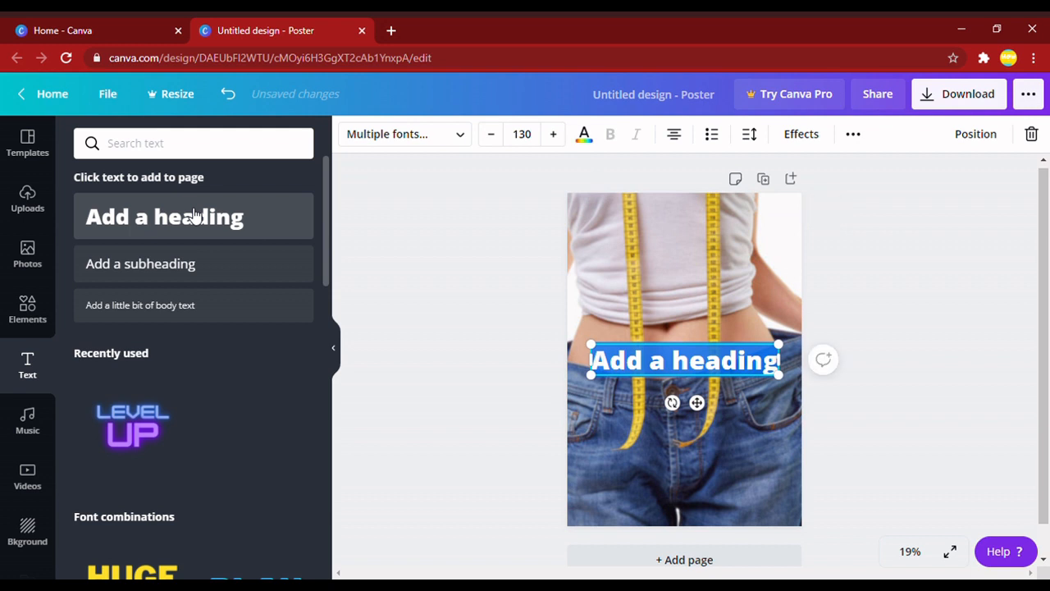
pyautogui.press('BackSpace')
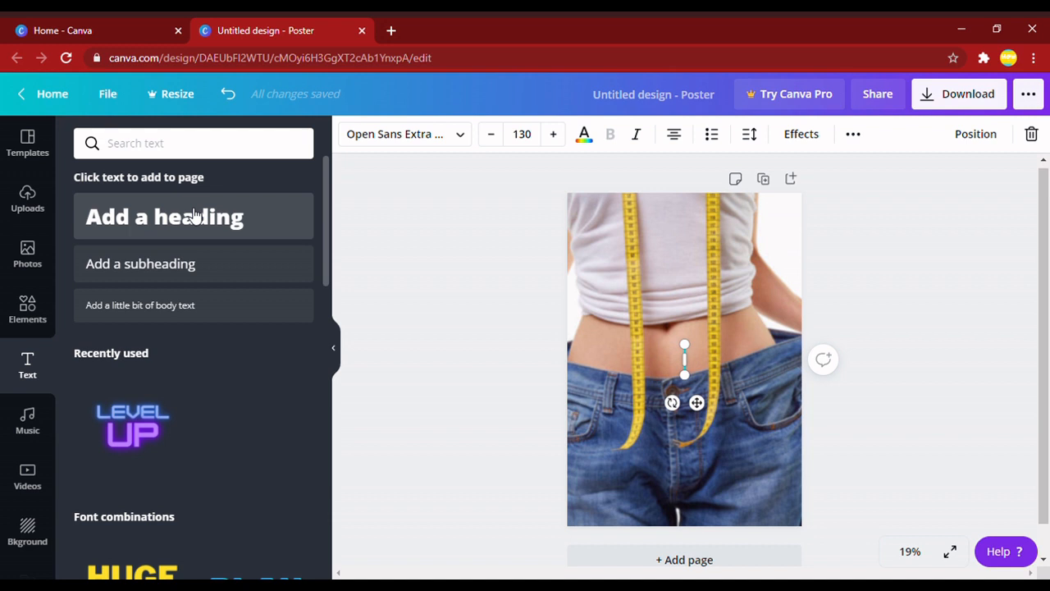
pyautogui.write('loss')
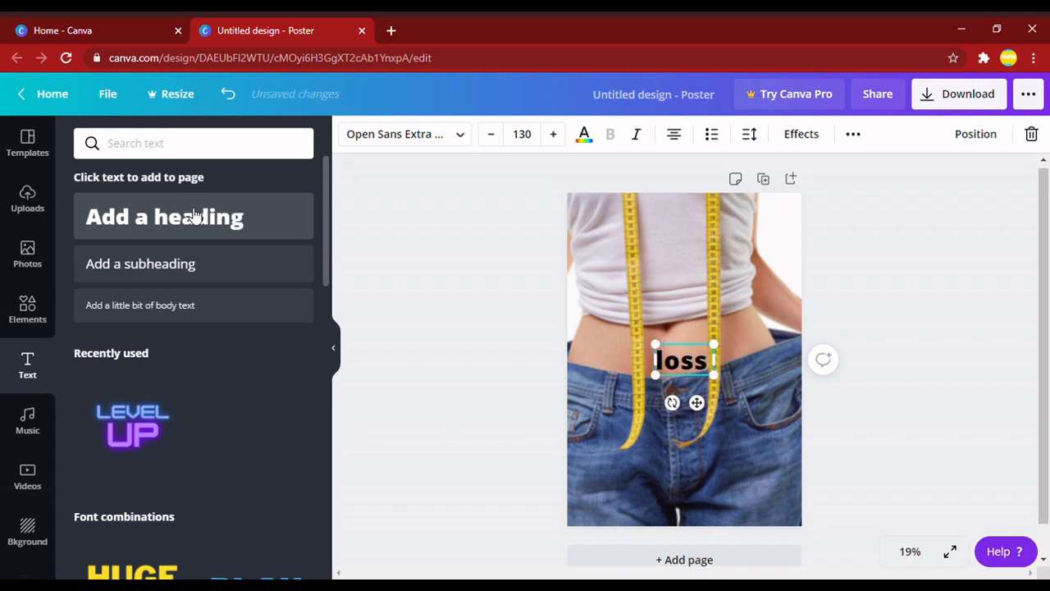
pyautogui.press('BackSpace')
pyautogui.press('BackSpace')
pyautogui.press('BackSpace')
pyautogui.press('BackSpace')
pyautogui.write('LOSE')
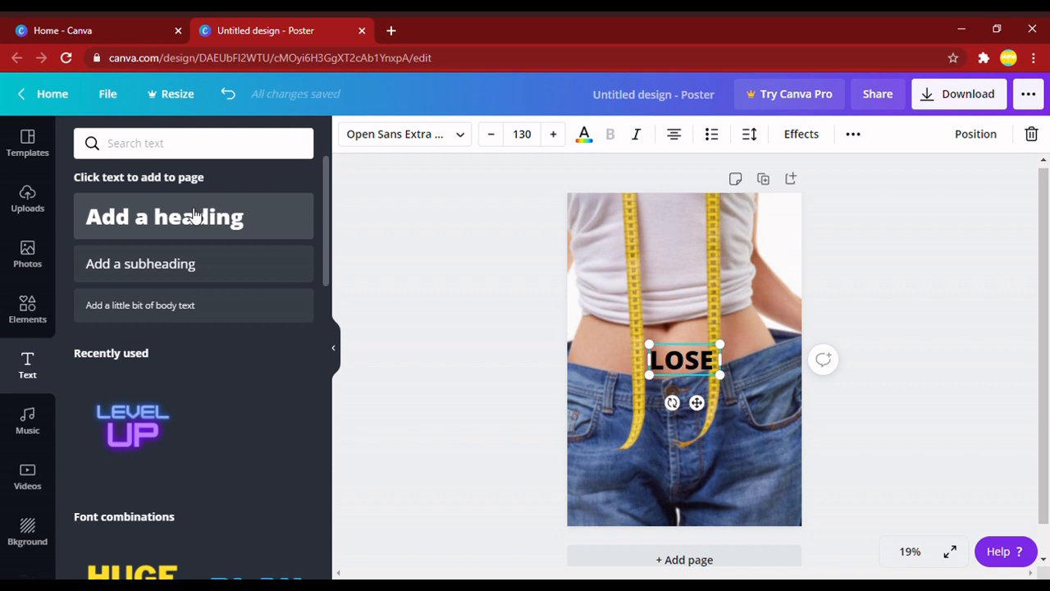
pyautogui.write(' WEIGHT')
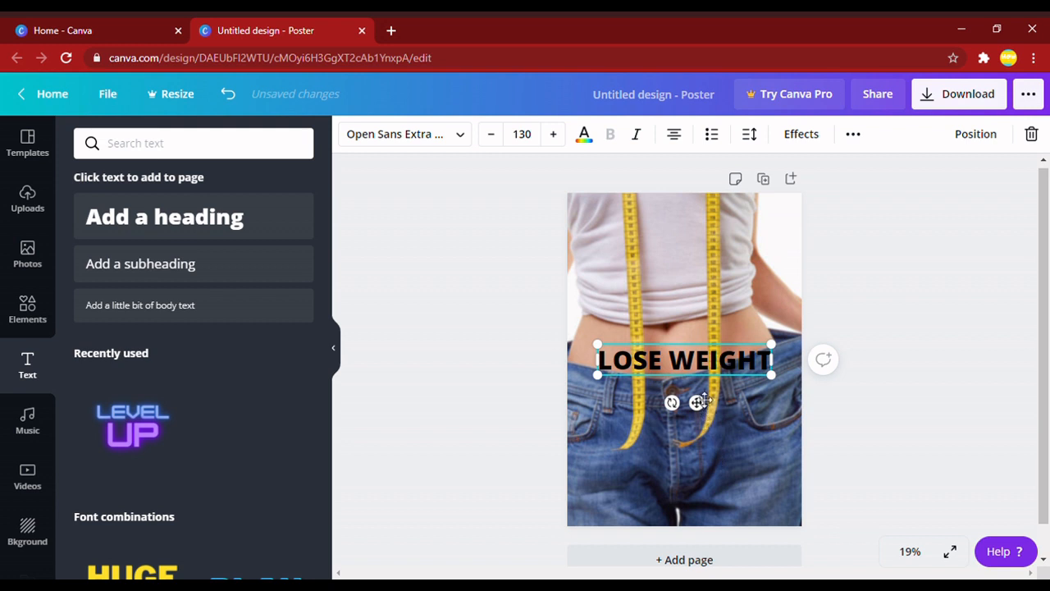
pyautogui.moveTo(696, 402); pyautogui.dragTo(699, 297)
pyautogui.moveTo(409, 258); pyautogui.dragTo(254, 232)
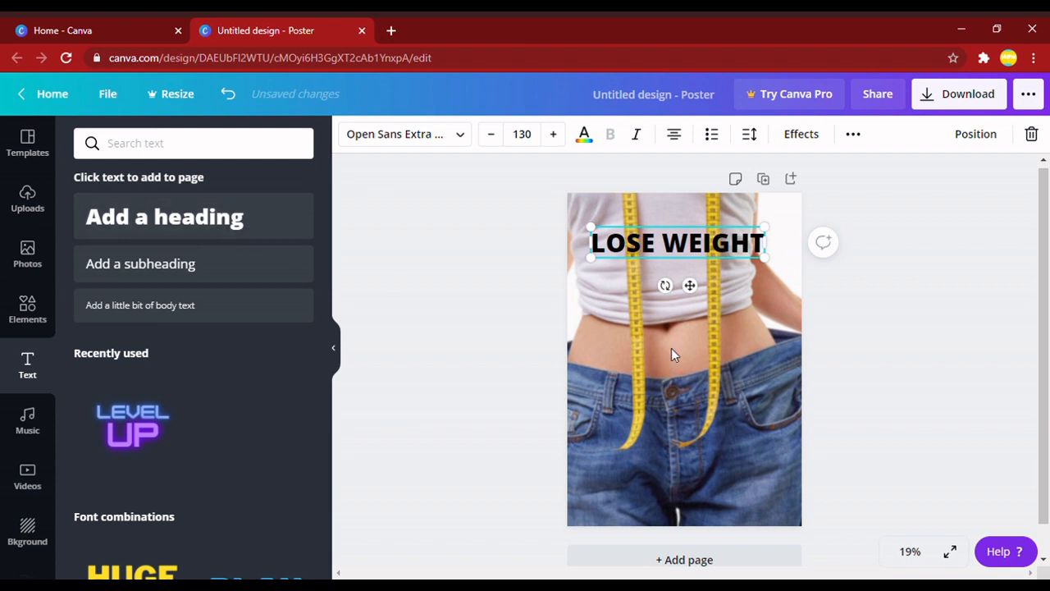
# Add two more headings, "WITHIN" and "A", stacked beneath "LOSE WEIGHT", leaving a small gap above "WITHIN".
pyautogui.click(287, 226)
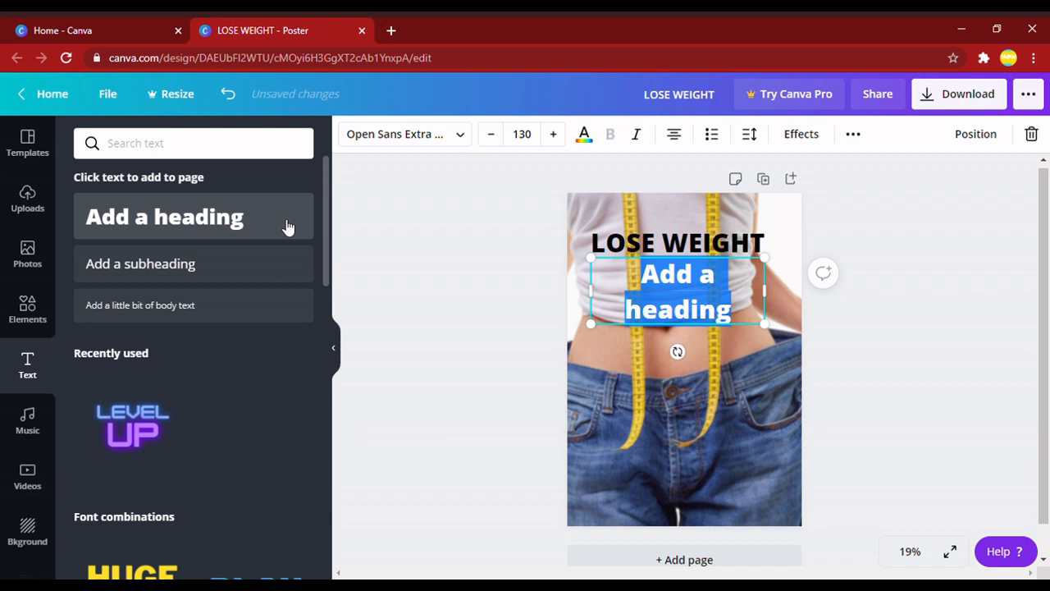
pyautogui.write('WITHIN')
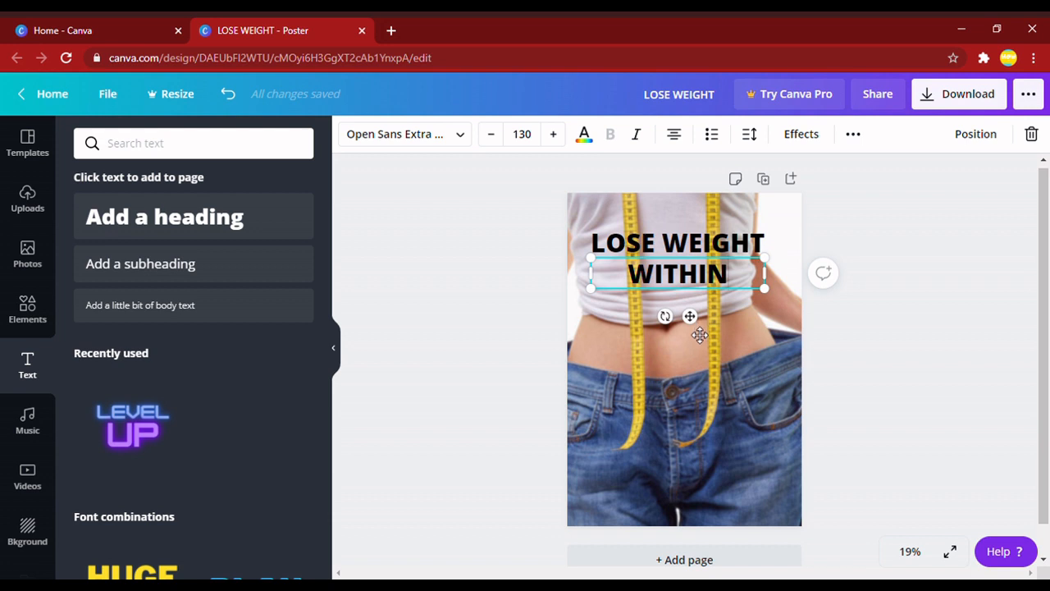
pyautogui.moveTo(699, 335); pyautogui.dragTo(525, 311)
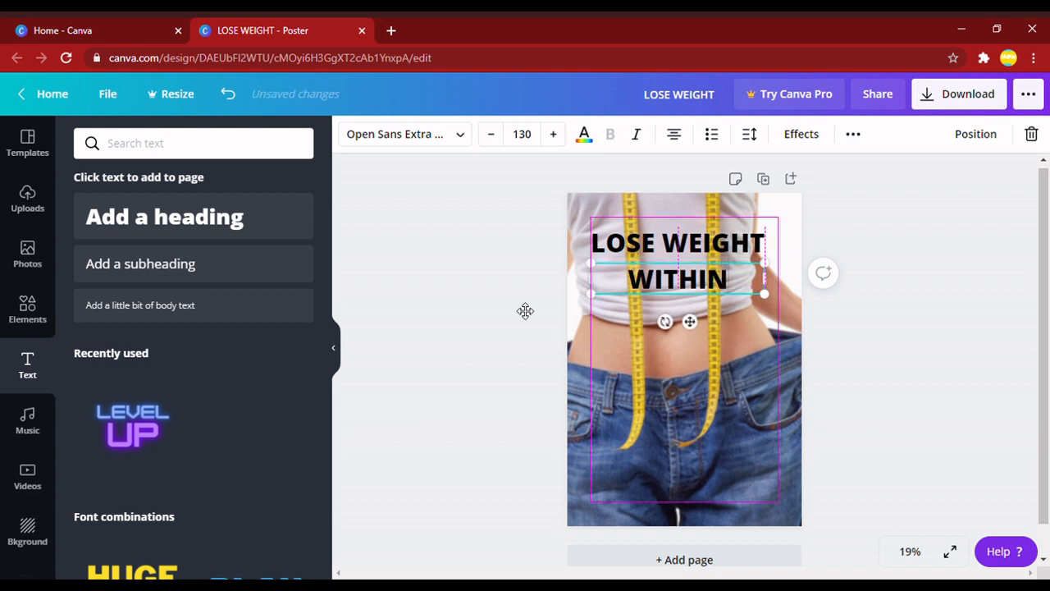
pyautogui.click(256, 234)
pyautogui.write('A')
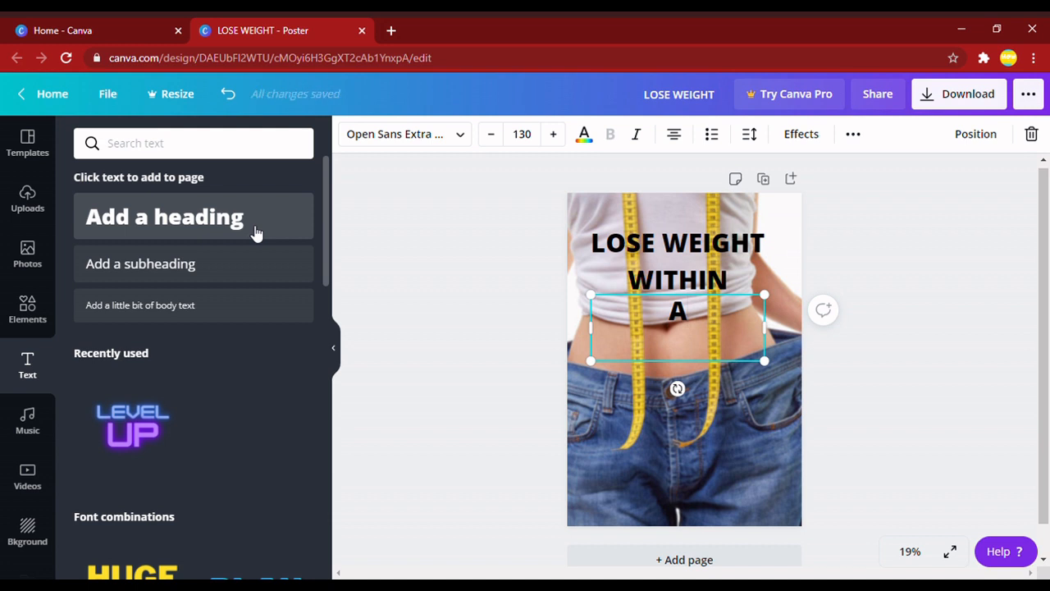
# Add a heading reading "WEEK", move it up directly beneath "A", and colour it black.
pyautogui.click(257, 234)
pyautogui.write('WEEK')
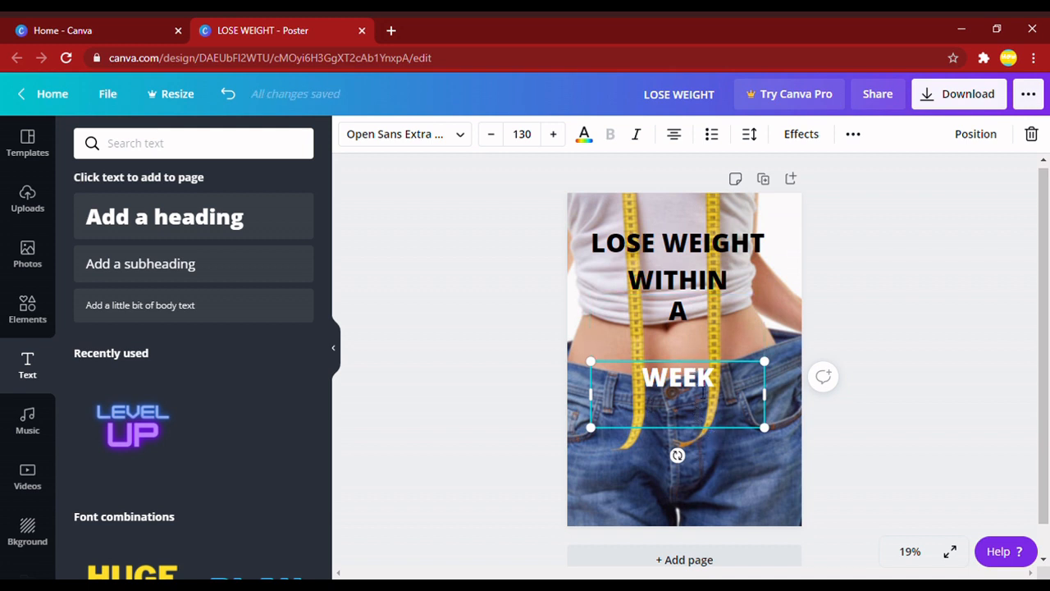
pyautogui.click(710, 444)
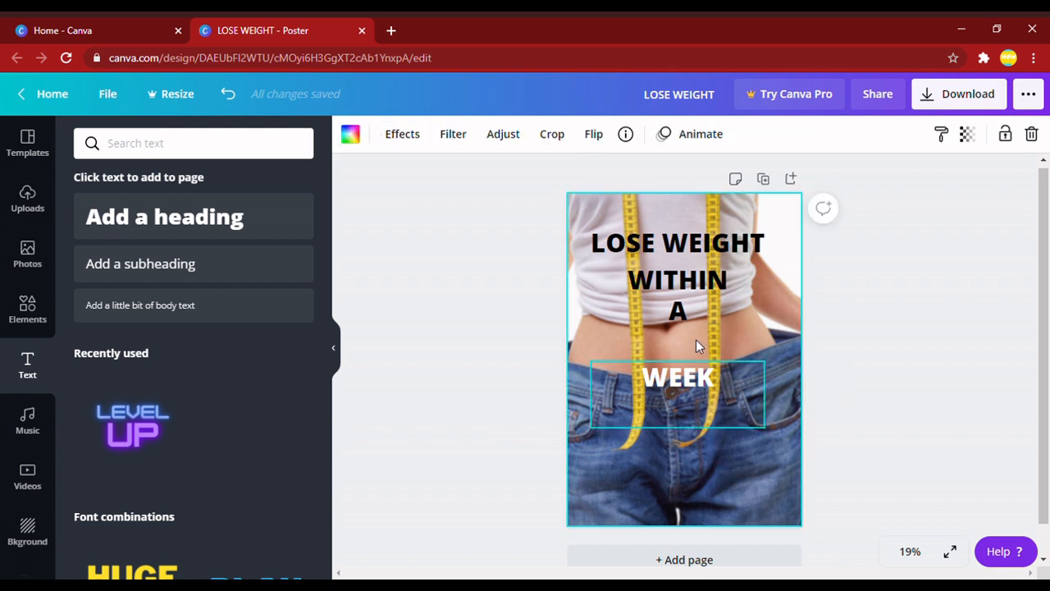
pyautogui.moveTo(706, 395); pyautogui.dragTo(701, 362)
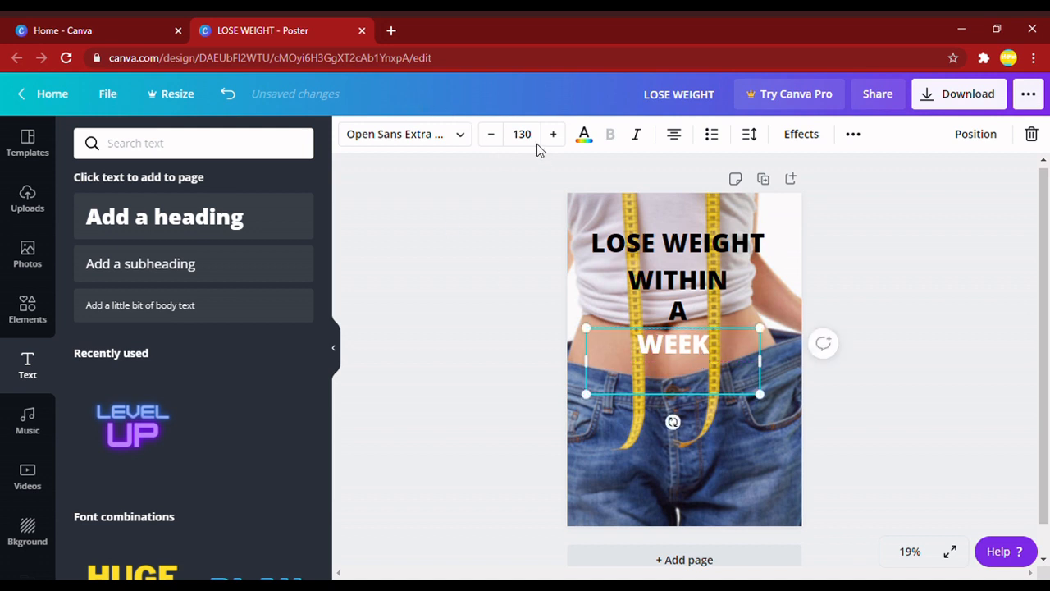
pyautogui.click(587, 141)
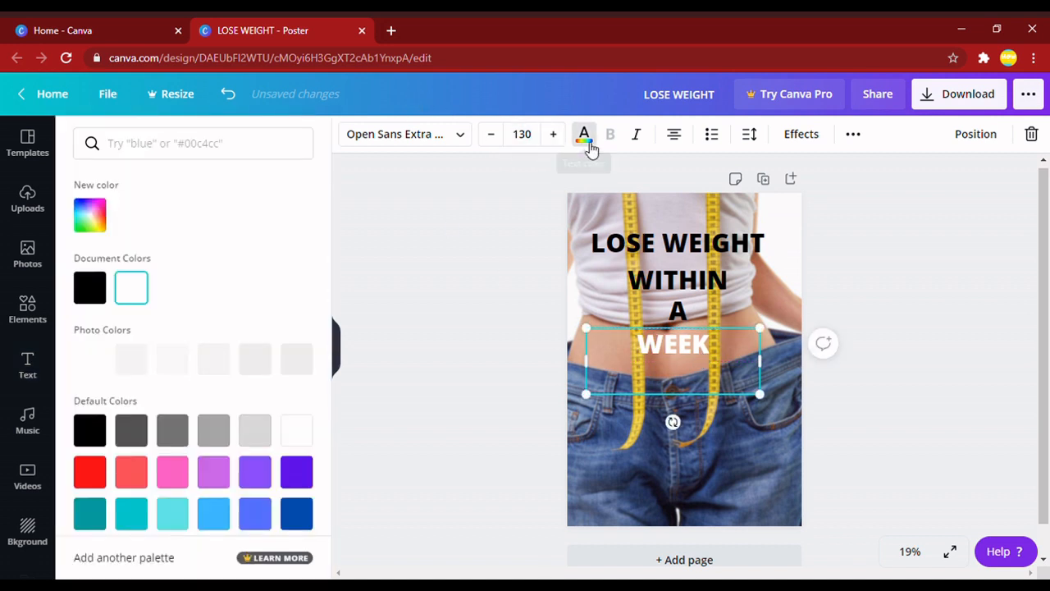
pyautogui.click(89, 288)
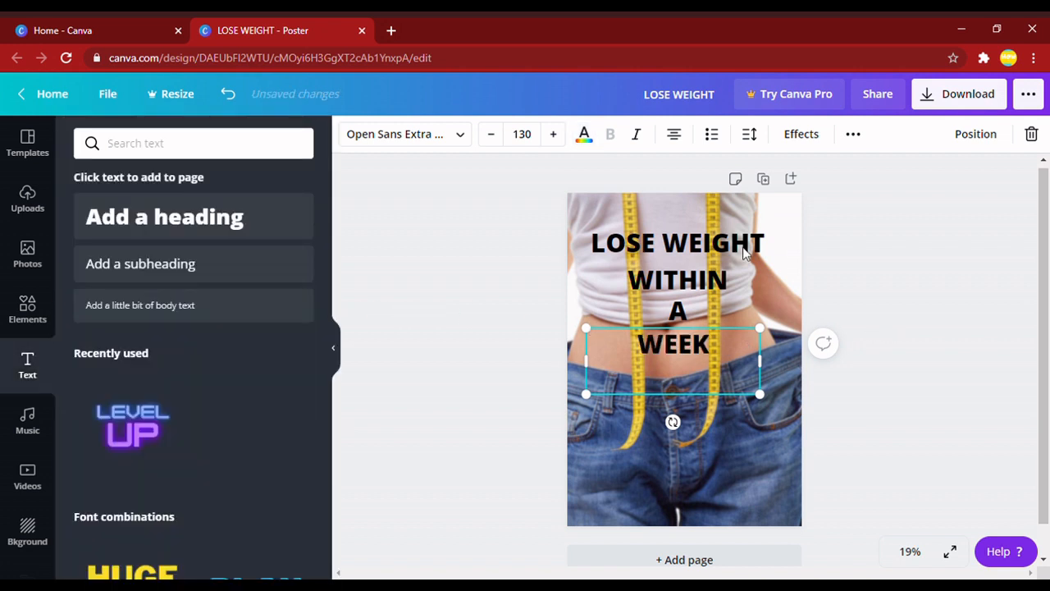
pyautogui.click(706, 500)
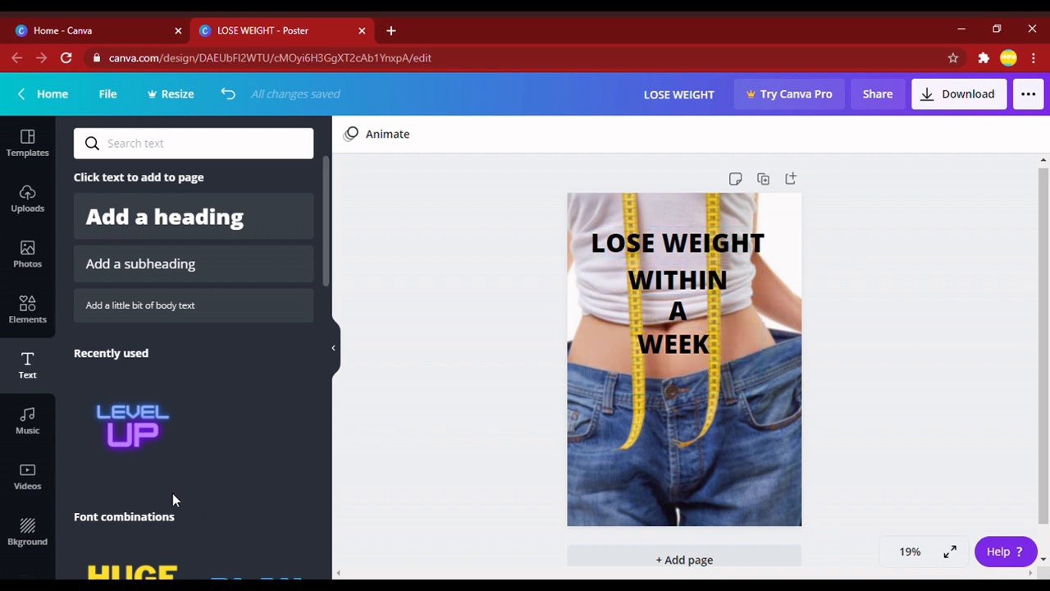
# Add a dotted line just below "WEEK" and a dashed line above "LOSE WEIGHT", both running horizontally.
pyautogui.click(26, 306)
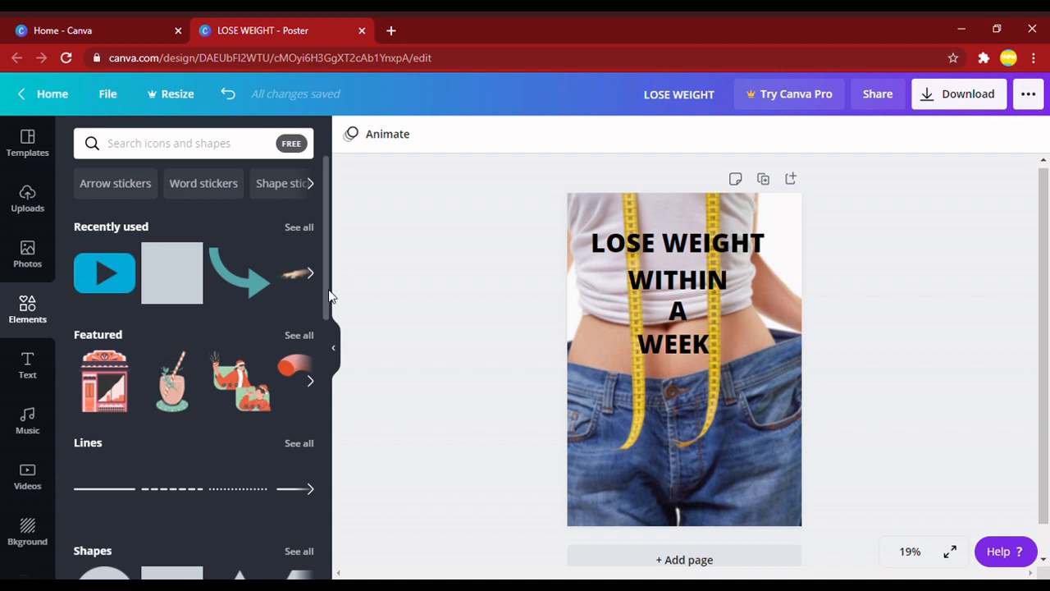
pyautogui.moveTo(328, 307); pyautogui.dragTo(325, 379)
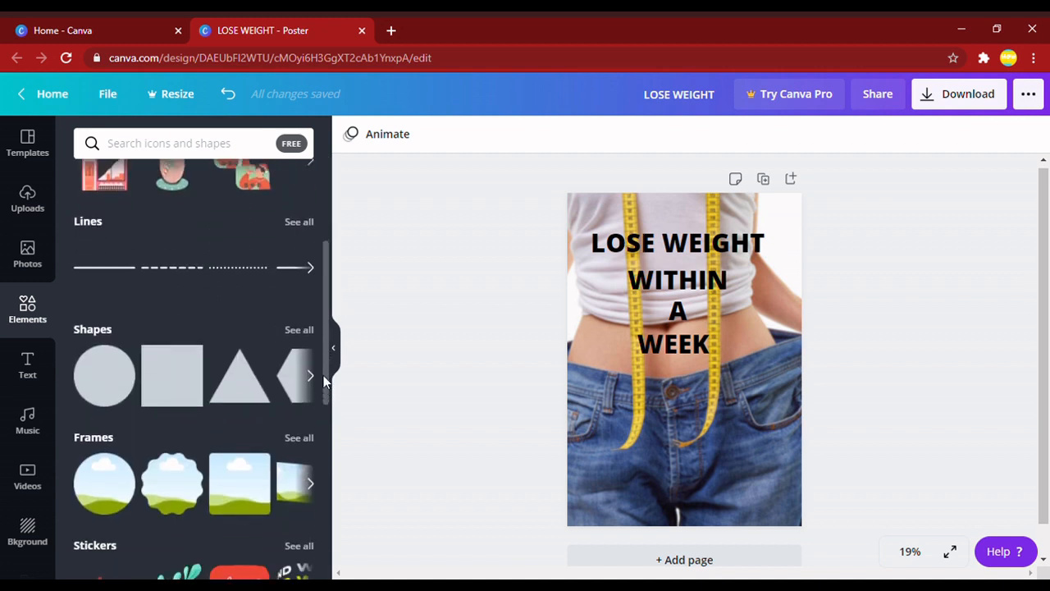
pyautogui.click(191, 374)
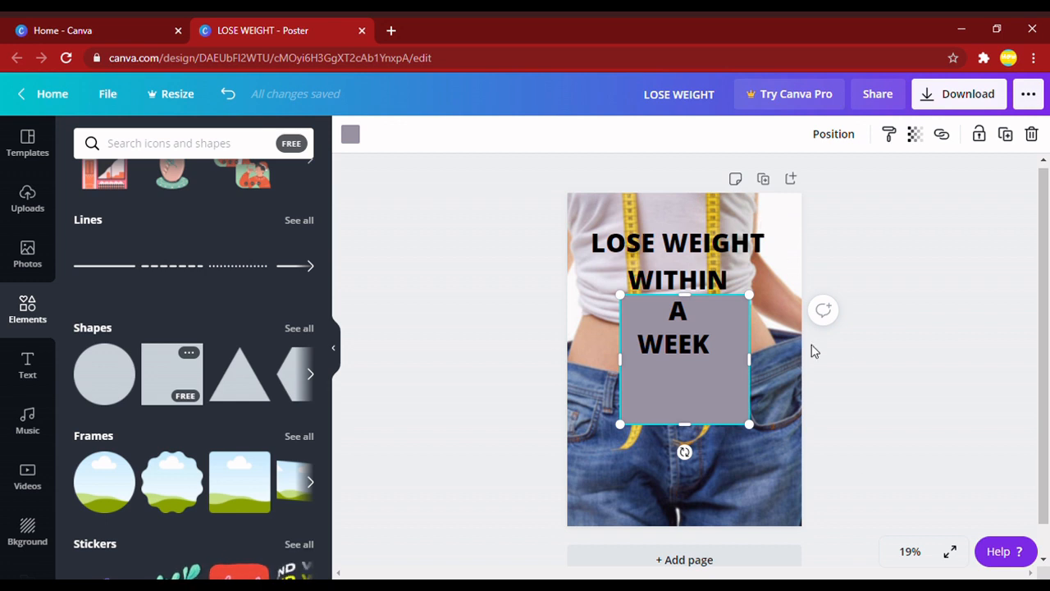
pyautogui.click(1031, 134)
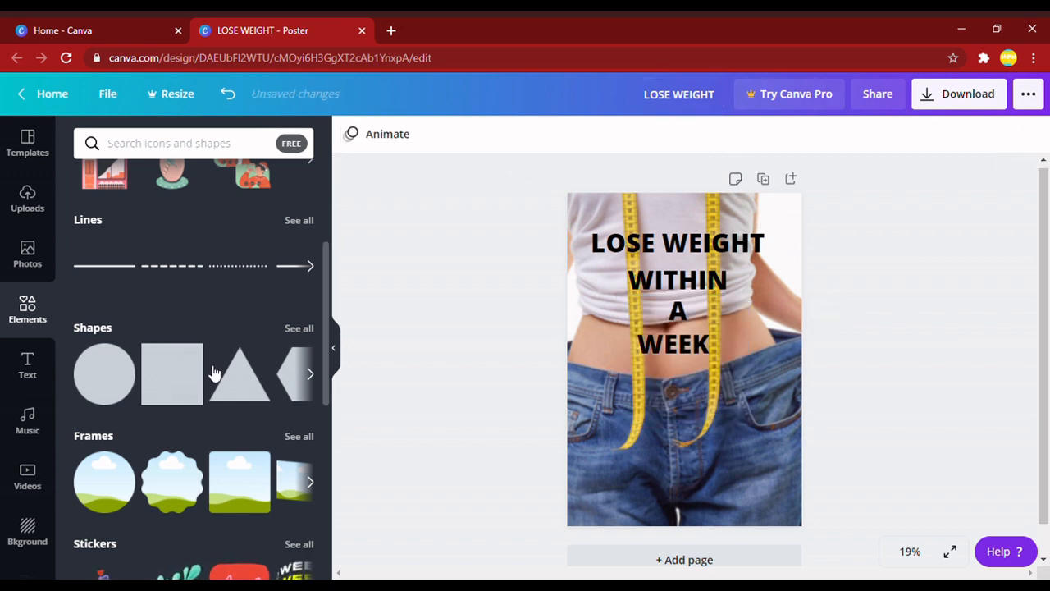
pyautogui.click(233, 276)
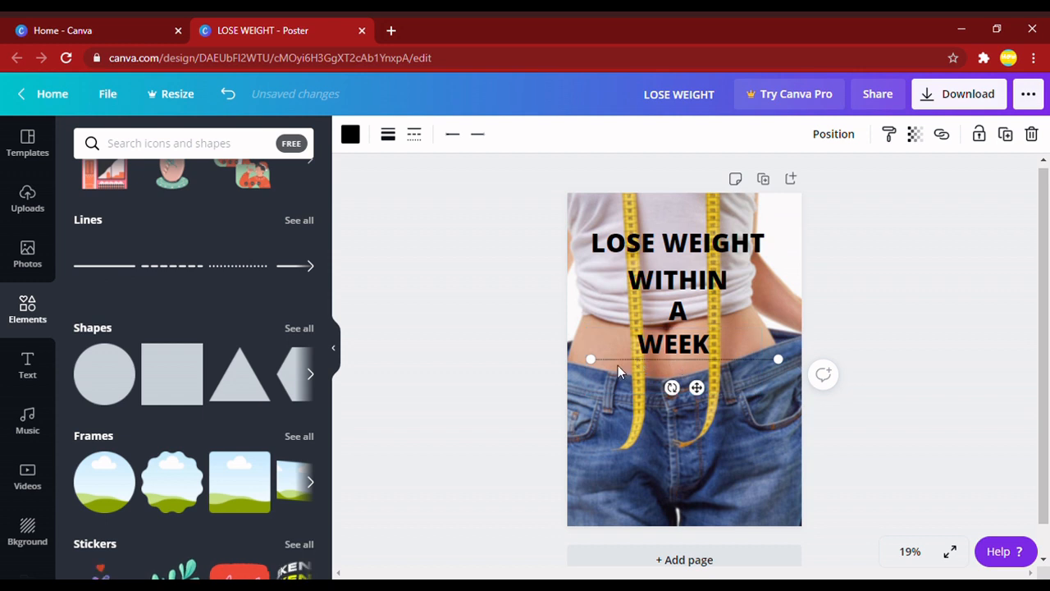
pyautogui.moveTo(586, 375); pyautogui.dragTo(167, 270)
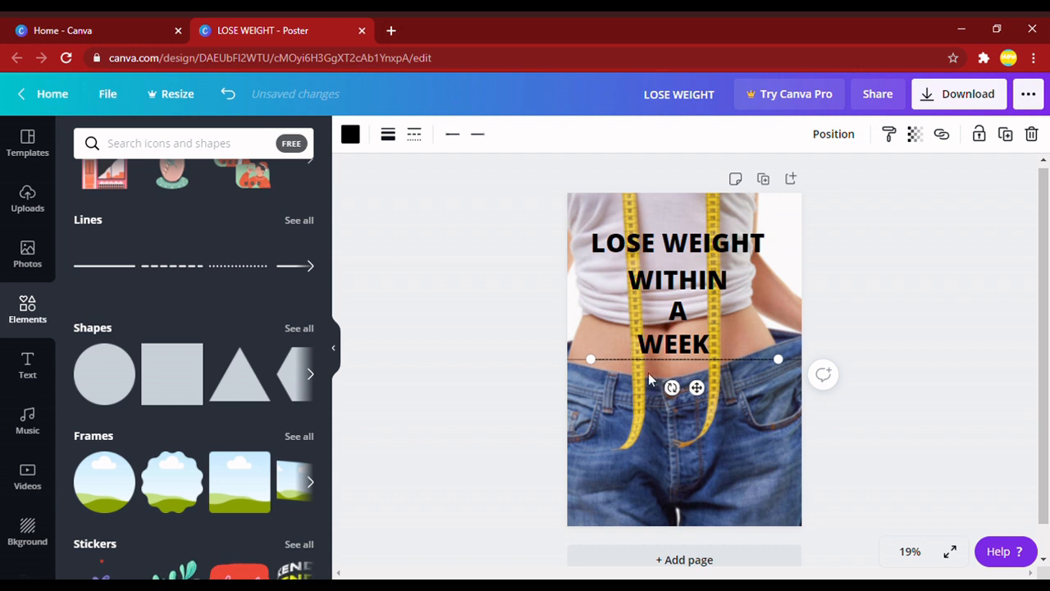
pyautogui.moveTo(692, 348); pyautogui.dragTo(703, 250)
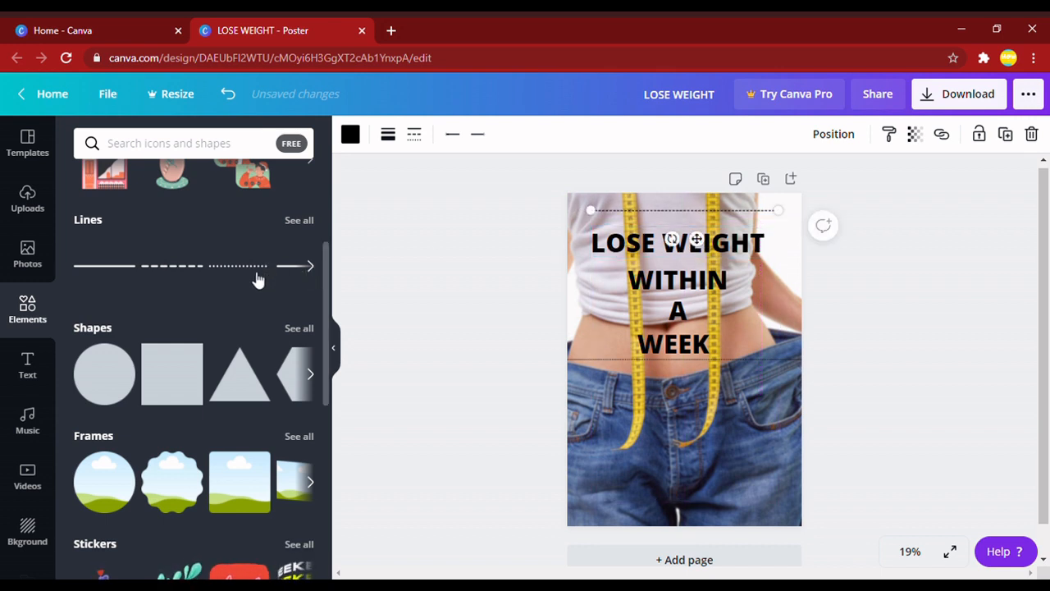
# Add another dashed line, turn it vertical along the headings' left edge, and trim the lower horizontal line to meet it.
pyautogui.click(201, 271)
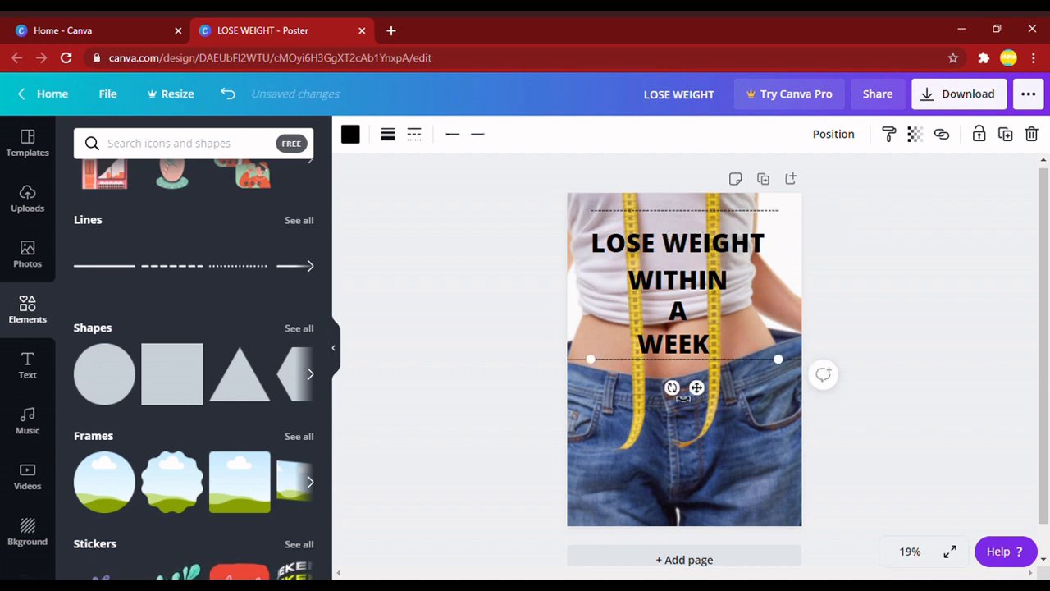
pyautogui.moveTo(673, 386); pyautogui.dragTo(654, 362)
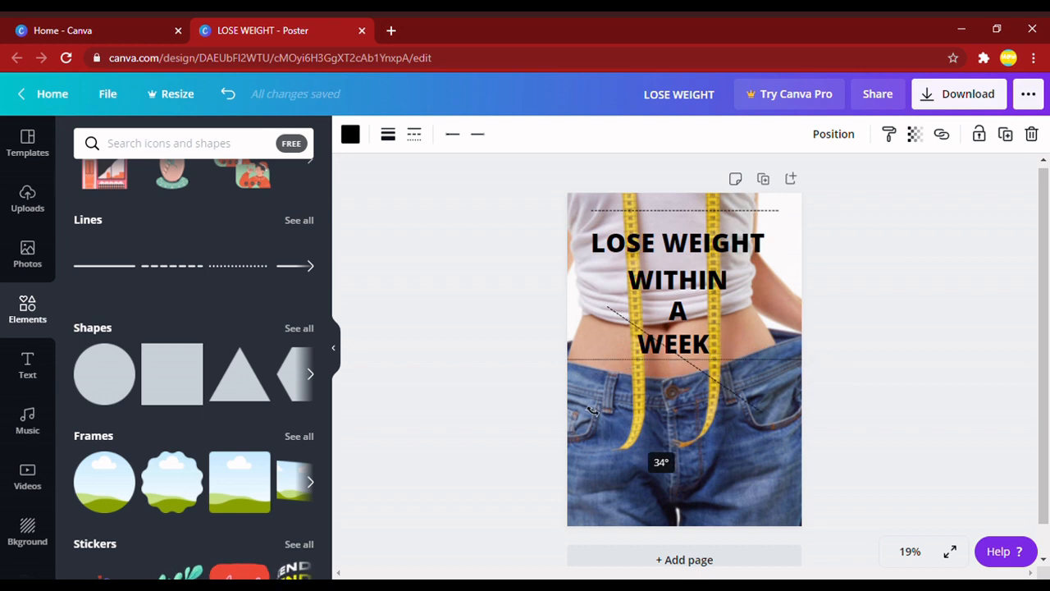
pyautogui.moveTo(703, 402); pyautogui.dragTo(630, 323)
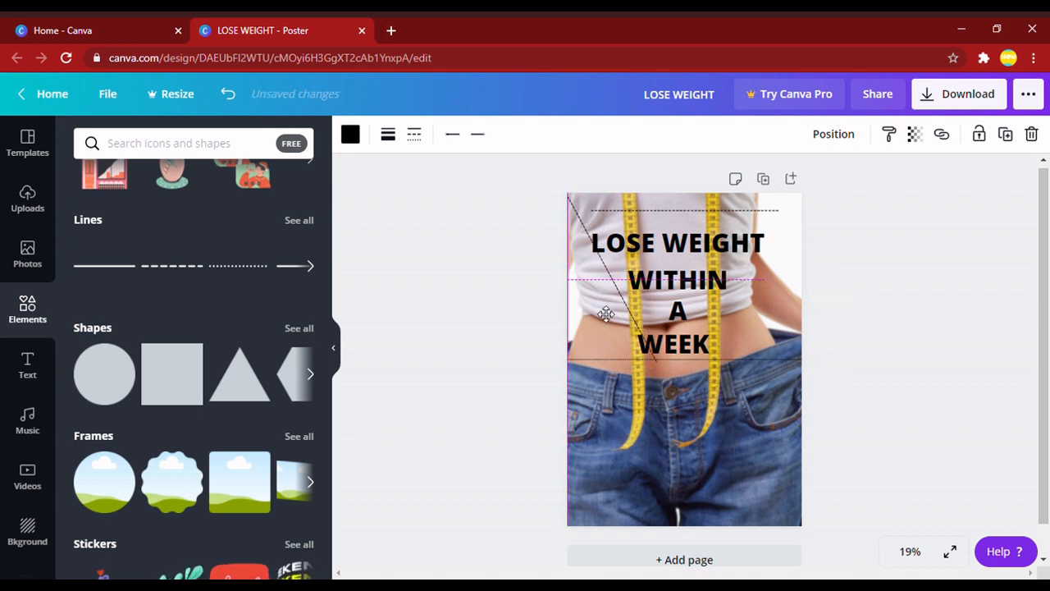
pyautogui.moveTo(582, 282); pyautogui.dragTo(573, 301)
pyautogui.click(786, 361)
pyautogui.moveTo(558, 360); pyautogui.dragTo(592, 361)
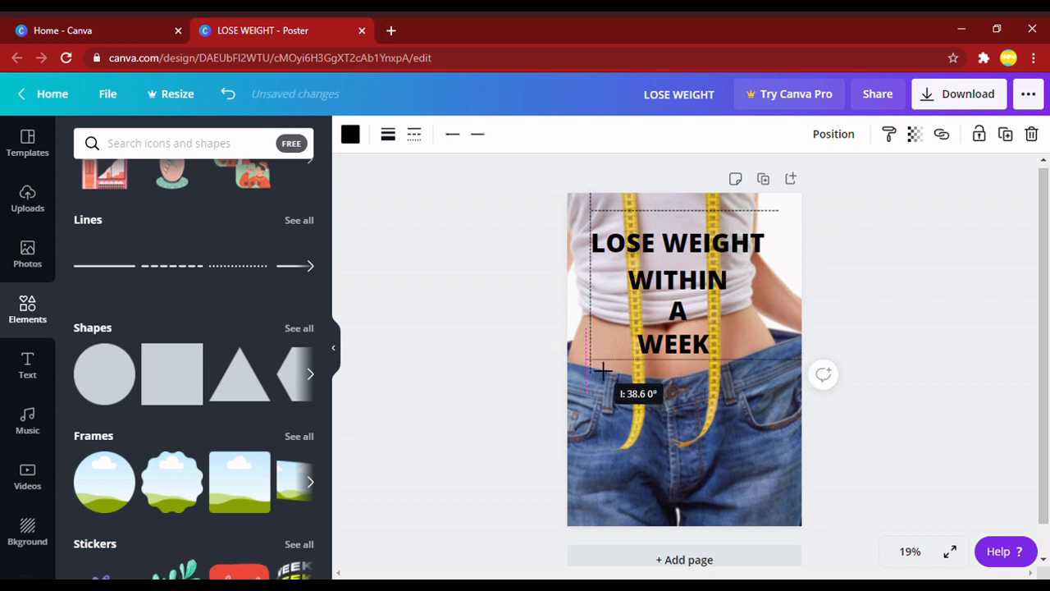
# Place a vertical dashed line to the right of the headings and shorten both ends to meet the horizontal lines.
pyautogui.moveTo(759, 307); pyautogui.dragTo(762, 318)
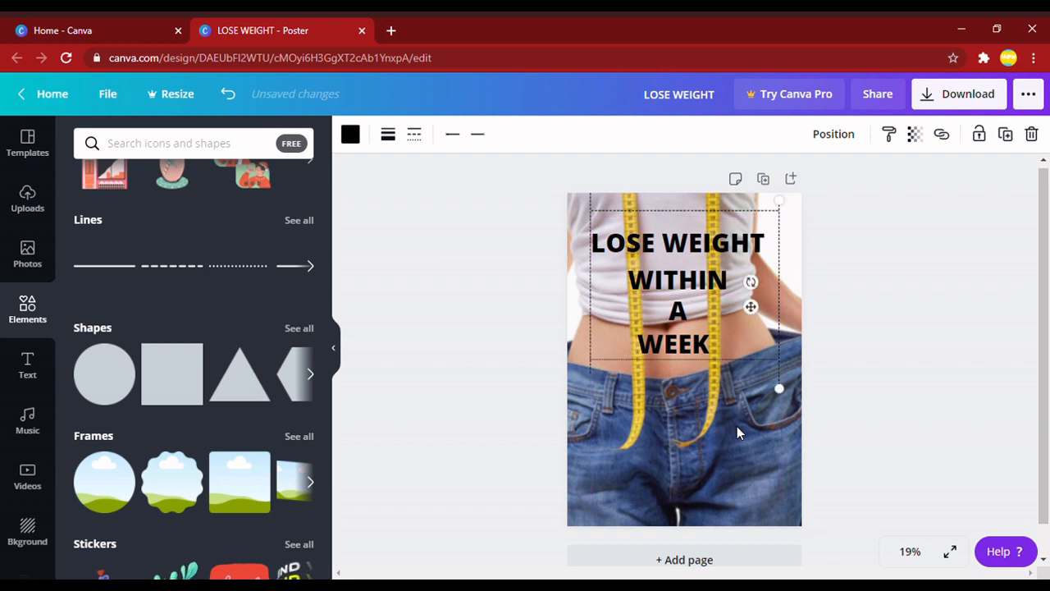
pyautogui.click(782, 384)
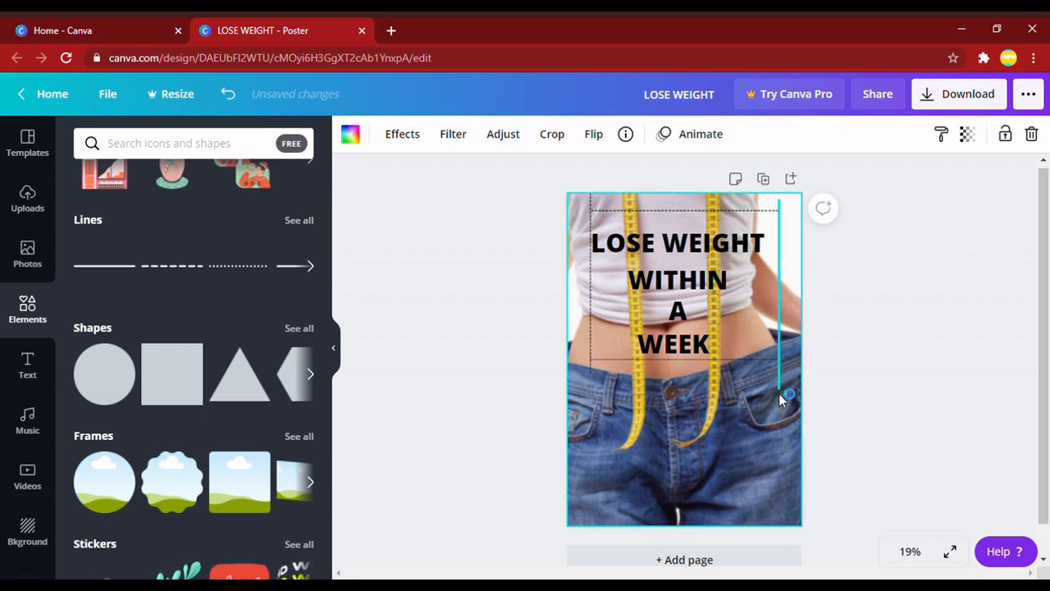
pyautogui.click(780, 391)
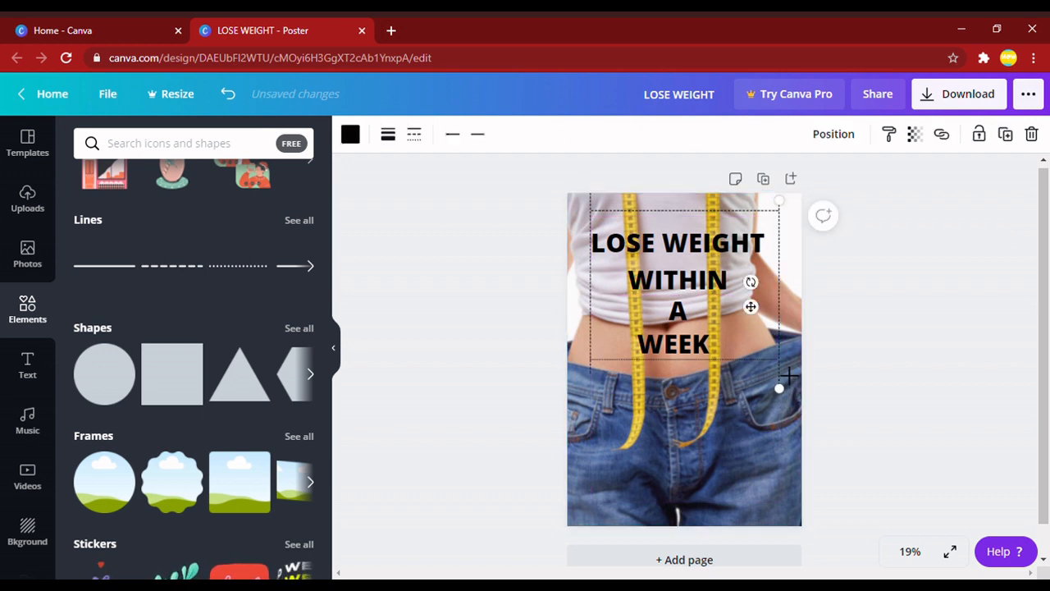
pyautogui.moveTo(779, 388); pyautogui.dragTo(779, 361)
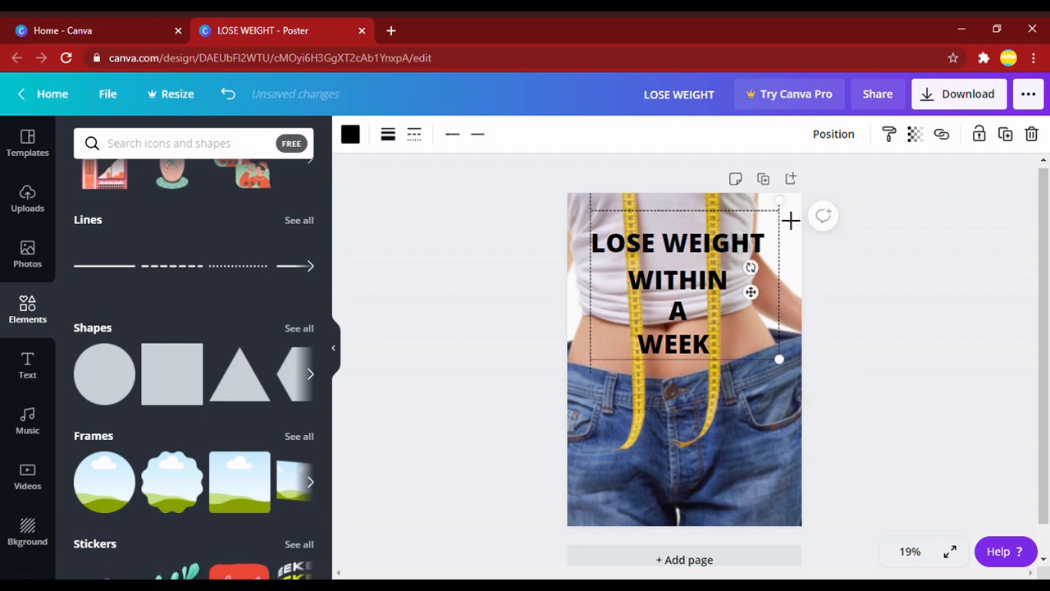
pyautogui.moveTo(790, 222); pyautogui.dragTo(790, 224)
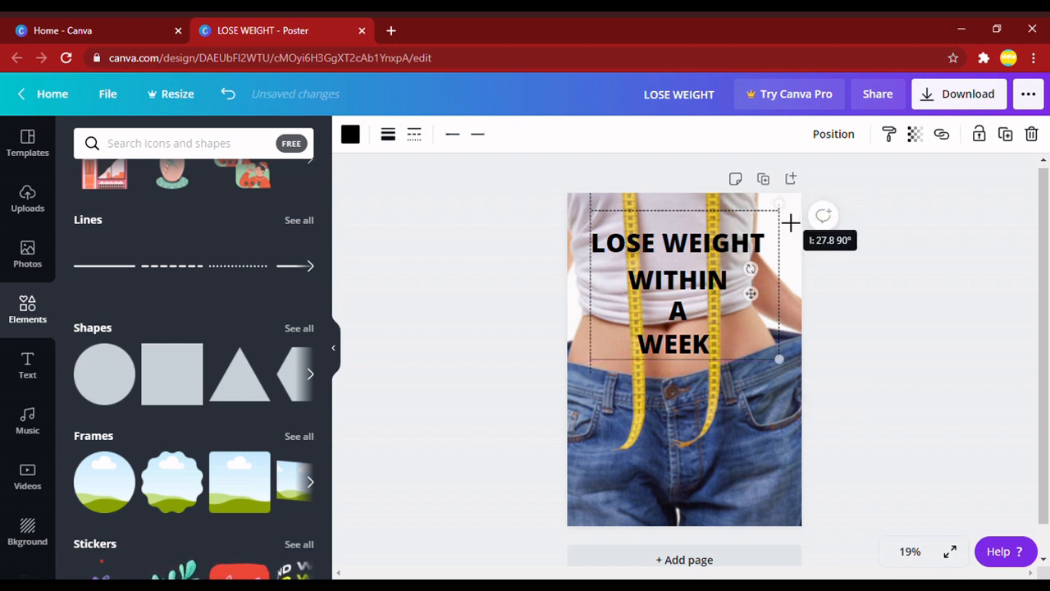
# Shorten both ends of the left vertical dashed line to meet the horizontal lines and close the frame.
pyautogui.click(590, 207)
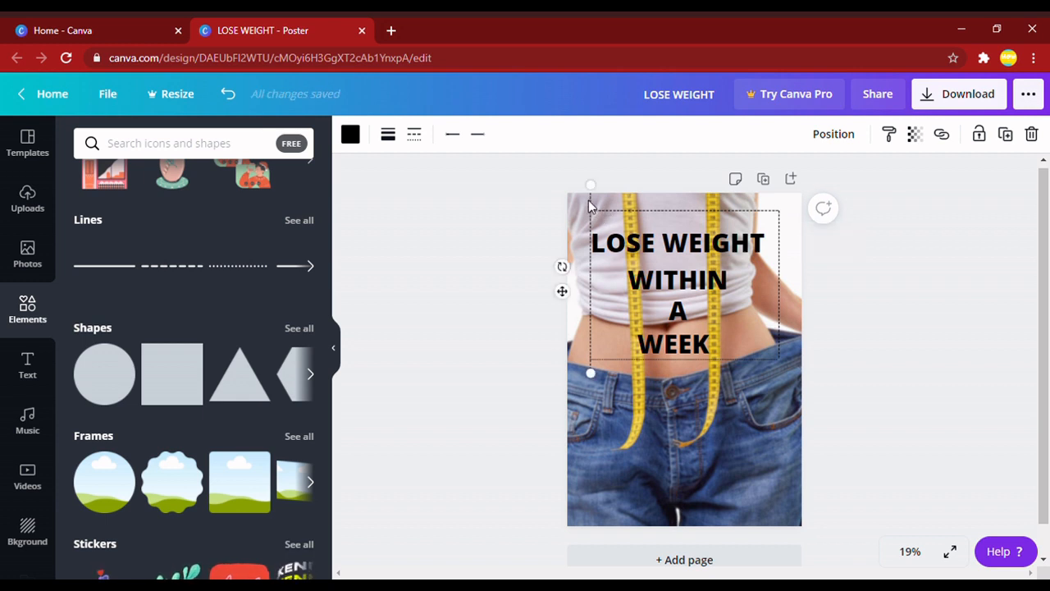
pyautogui.moveTo(599, 201); pyautogui.dragTo(601, 226)
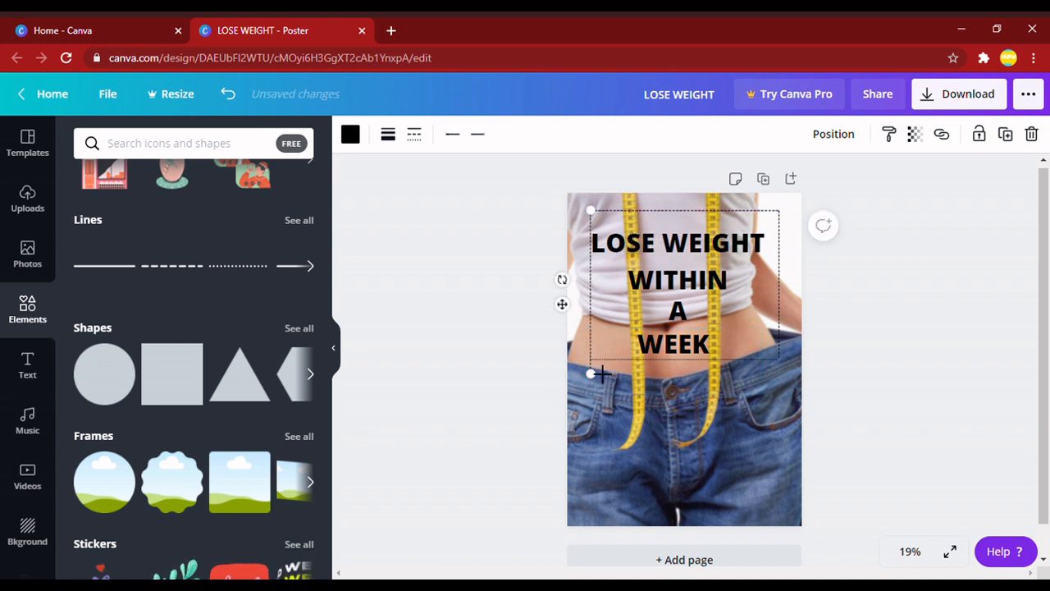
pyautogui.moveTo(601, 373); pyautogui.dragTo(601, 371)
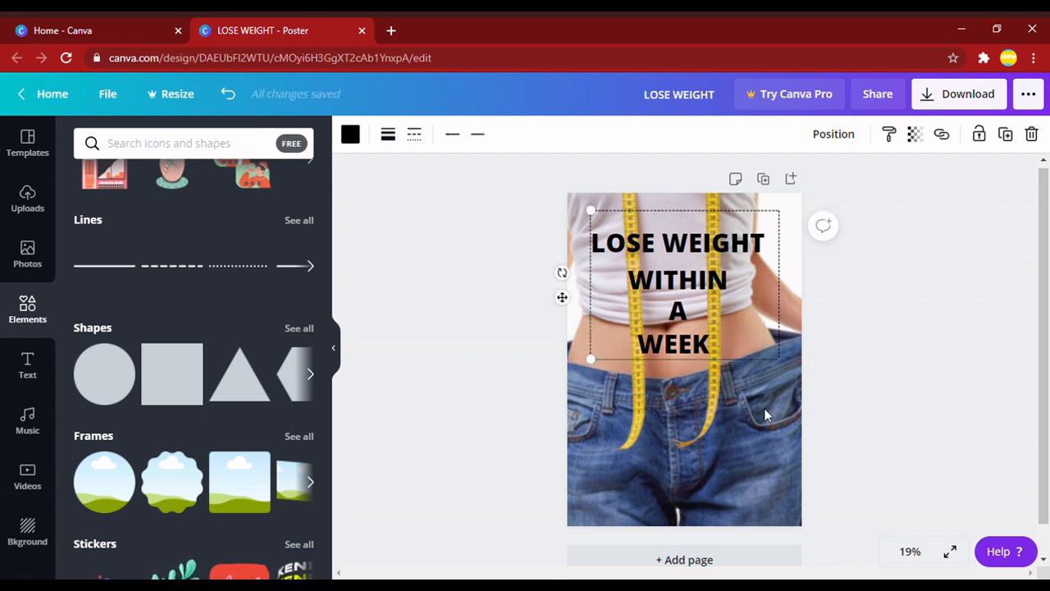
pyautogui.click(834, 401)
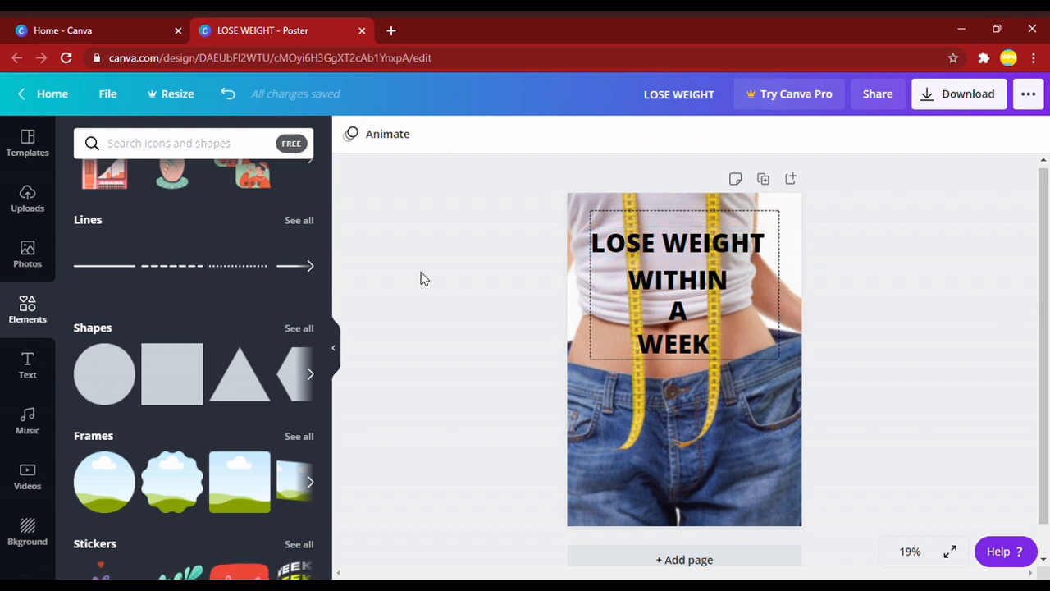
# Add a subheading reading "How i lose weight within a week" and place it over the jeans, below the frame.
pyautogui.click(30, 363)
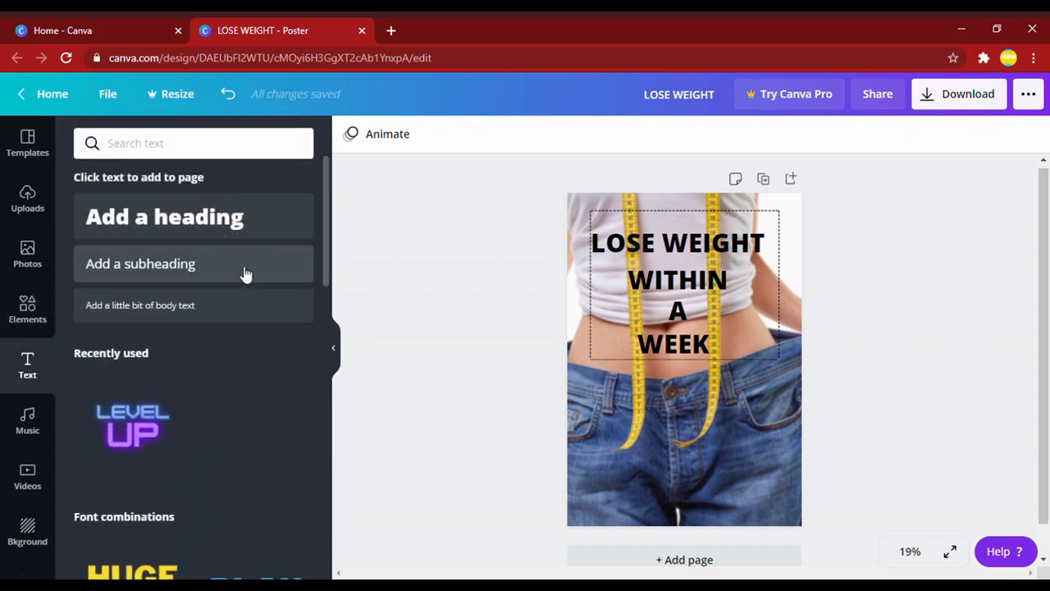
pyautogui.click(244, 273)
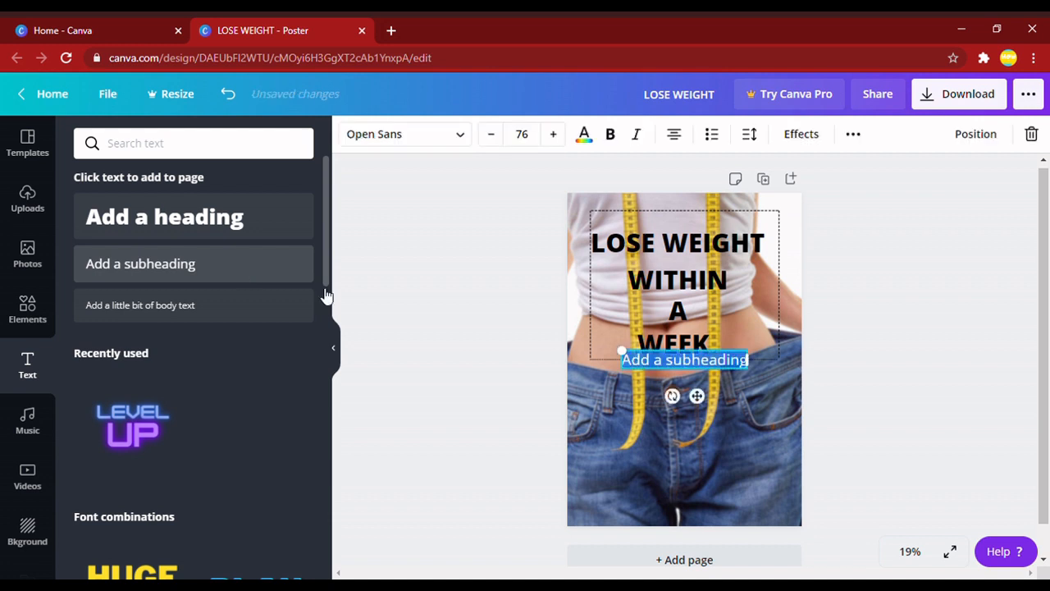
pyautogui.press('BackSpace')
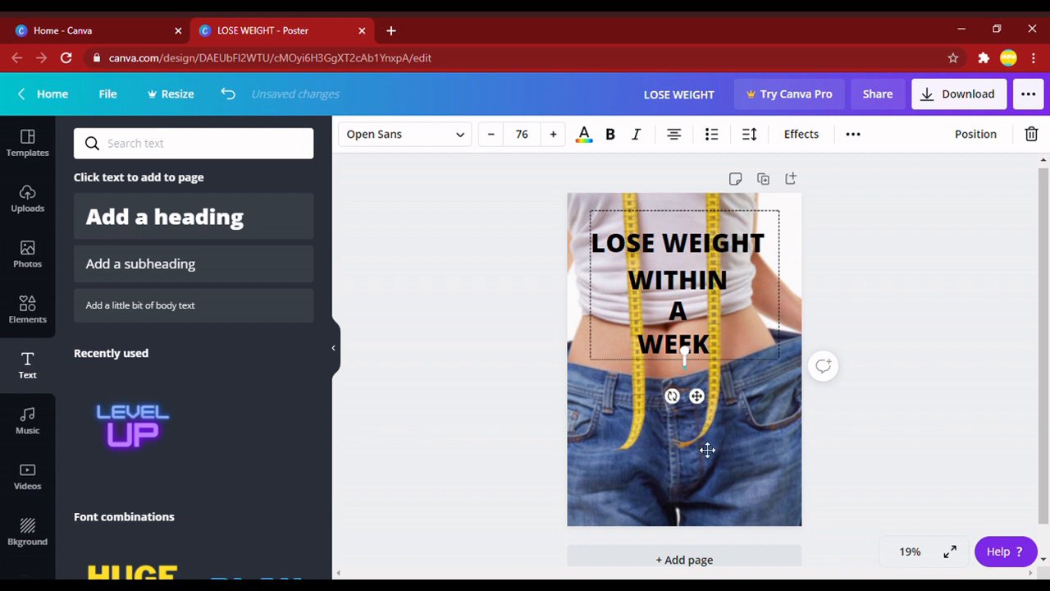
pyautogui.moveTo(706, 462); pyautogui.dragTo(709, 488)
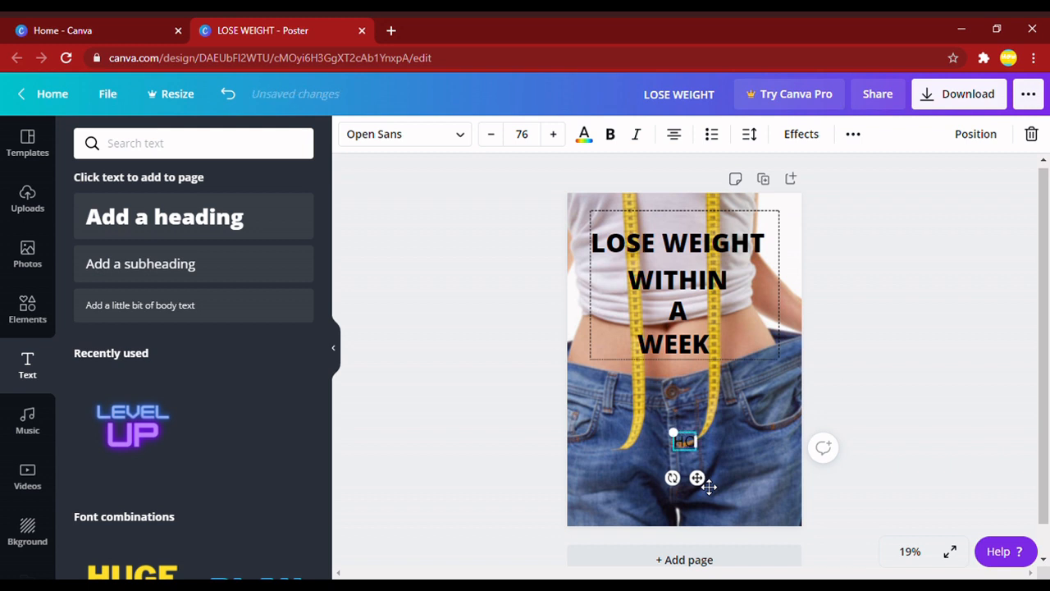
pyautogui.write('How i lose weight within a week')
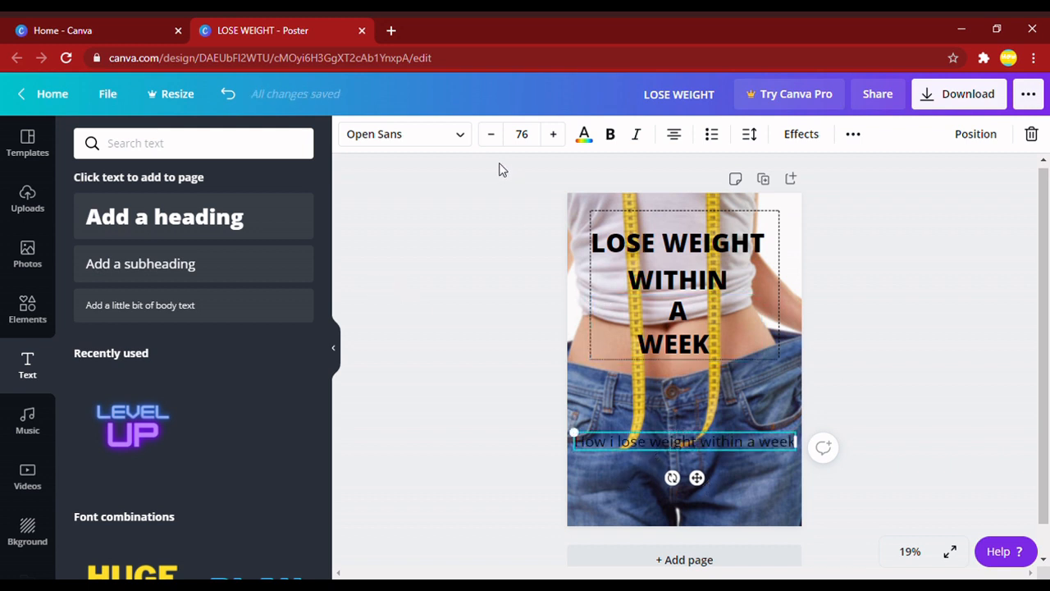
# Reduce the font size of the "How i lose weight within a week" subheading to 40.
pyautogui.click(493, 134)
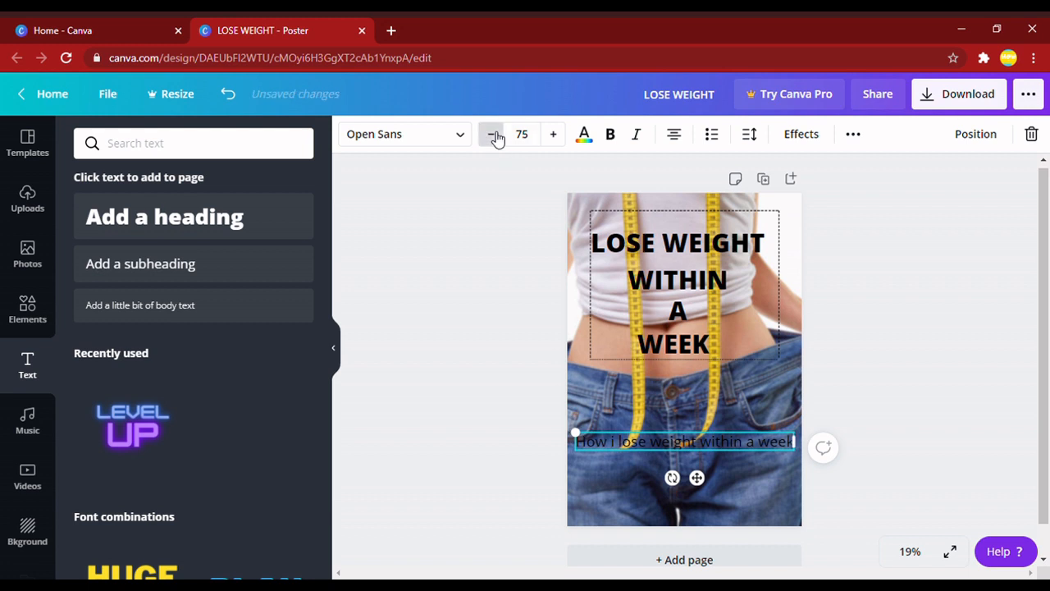
pyautogui.click(493, 134)
pyautogui.click(493, 135)
pyautogui.click(493, 135)
pyautogui.click(493, 135)
pyautogui.click(493, 135)
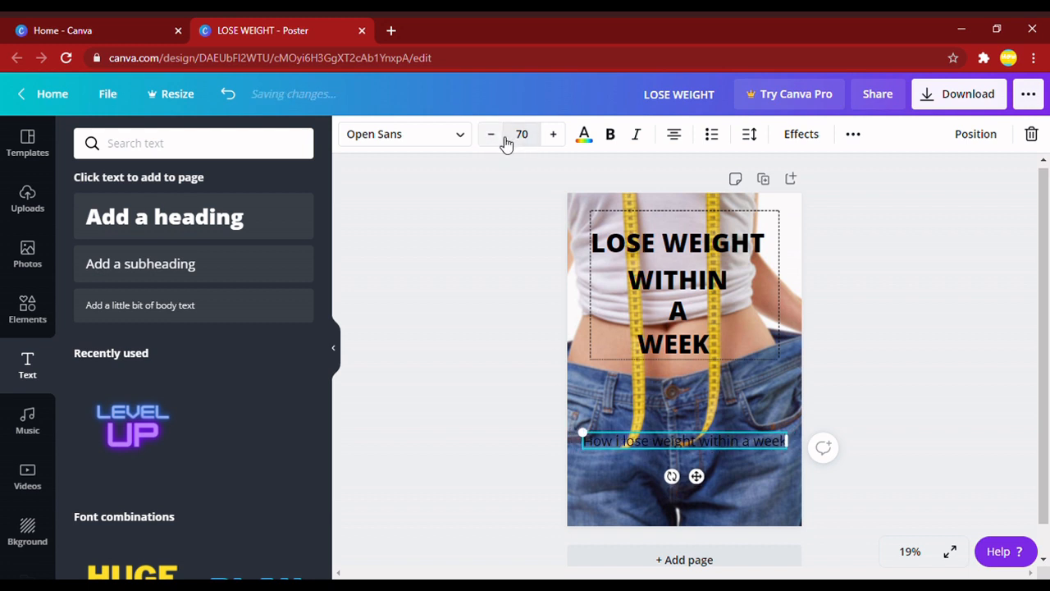
pyautogui.click(533, 135)
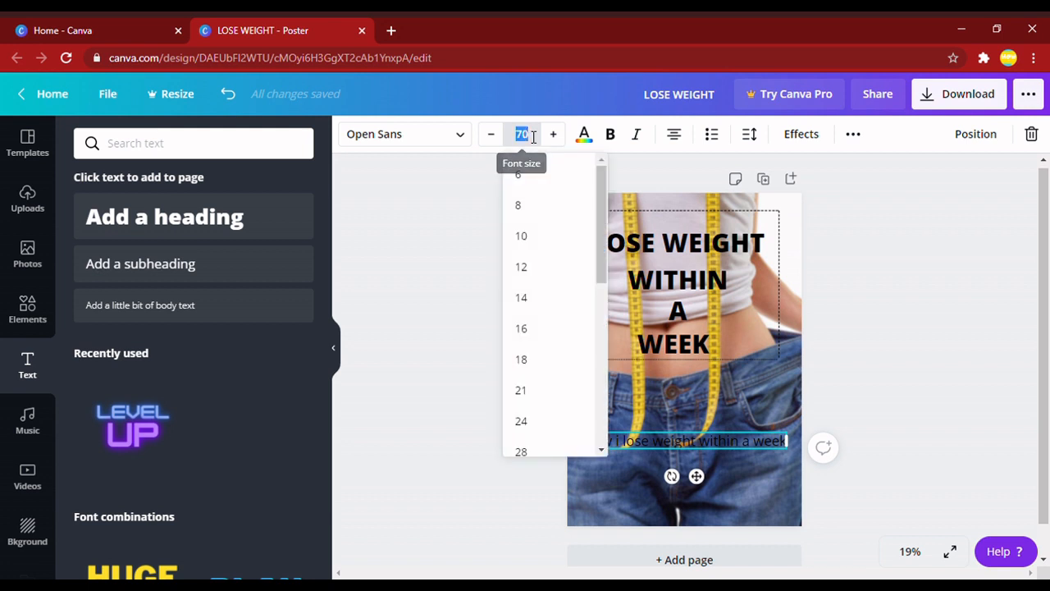
pyautogui.press('BackSpace')
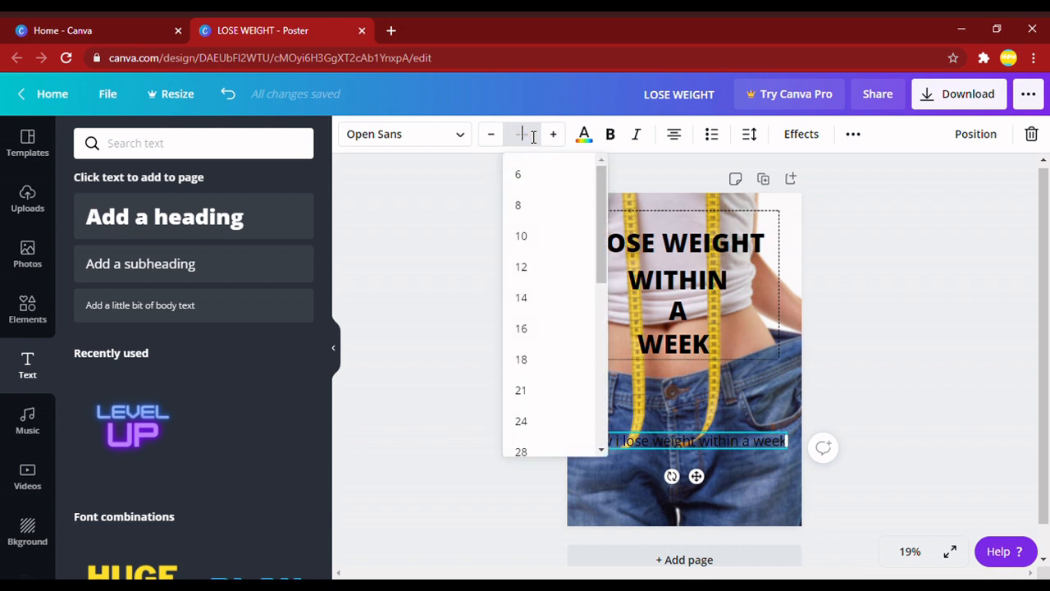
pyautogui.write('40')
pyautogui.press('Return')
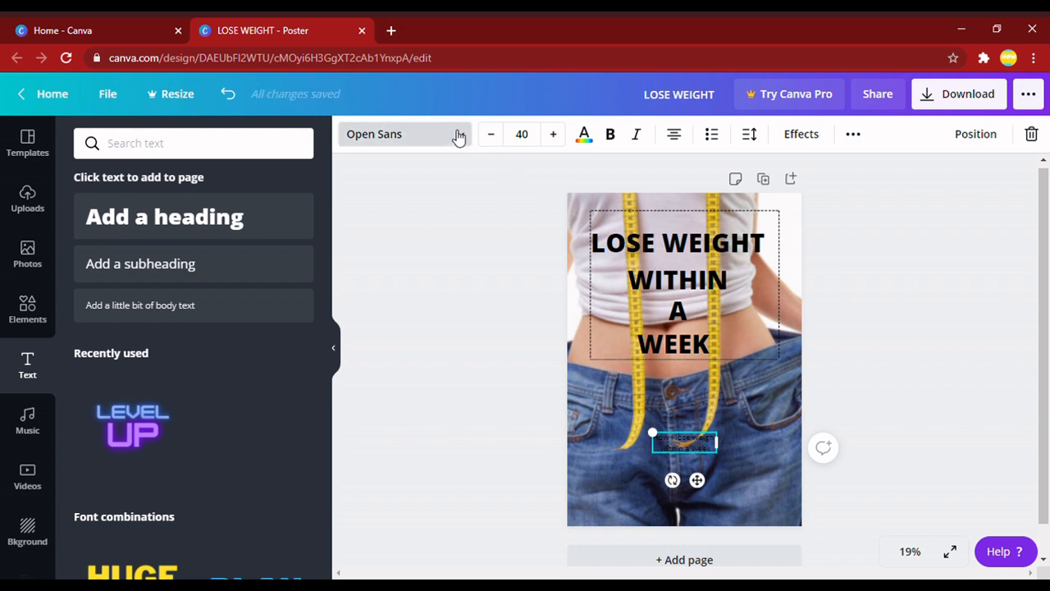
# Try the Oswald font on the subheading.
pyautogui.click(459, 136)
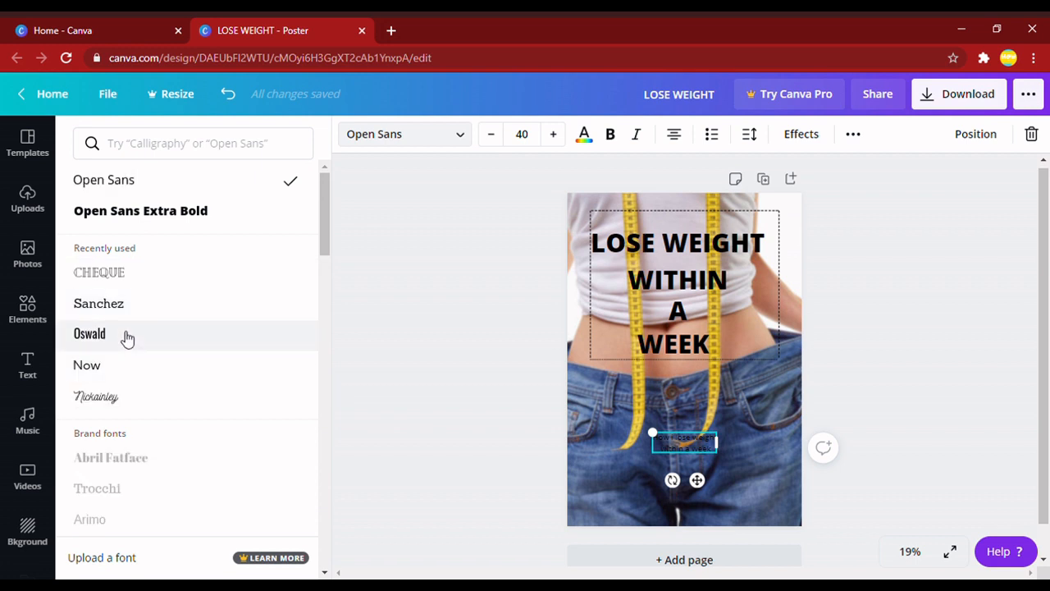
pyautogui.click(127, 337)
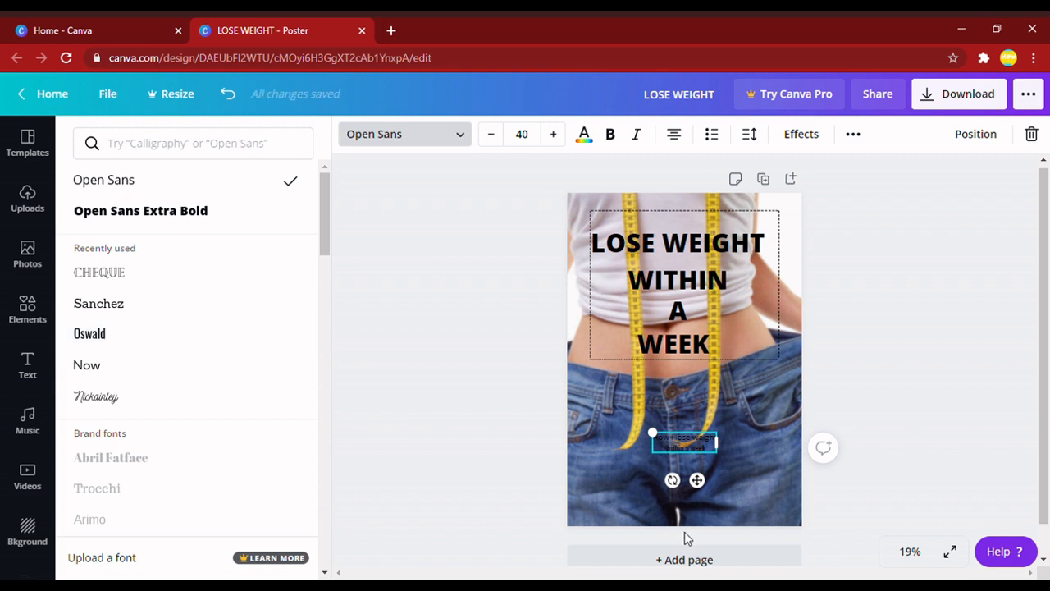
# Set the subheading's font size to 45 and move it to the poster's lower-right corner over the jeans.
pyautogui.click(535, 141)
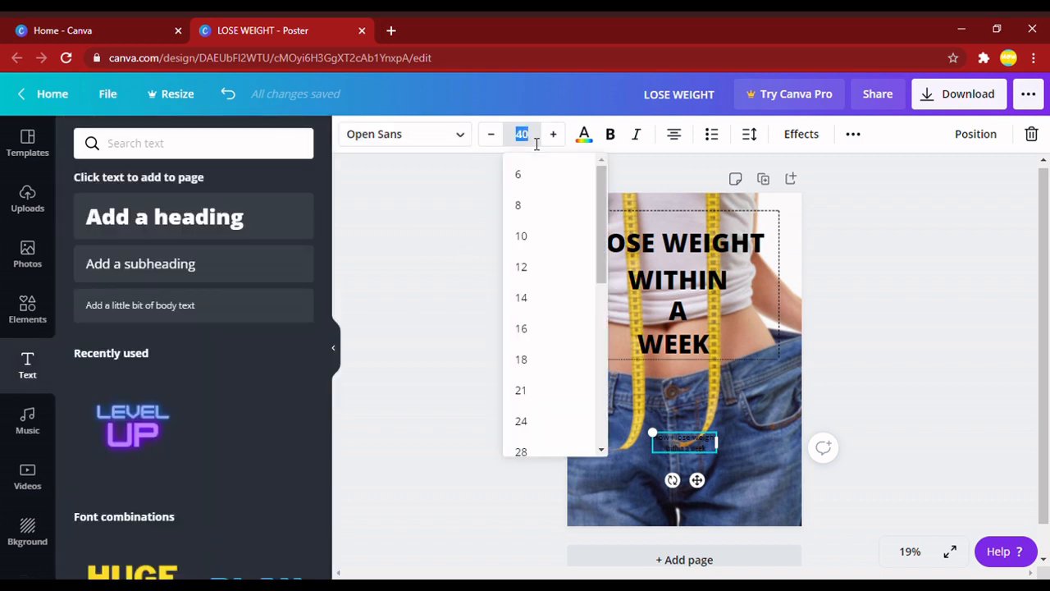
pyautogui.press('BackSpace')
pyautogui.write('45')
pyautogui.press('Return')
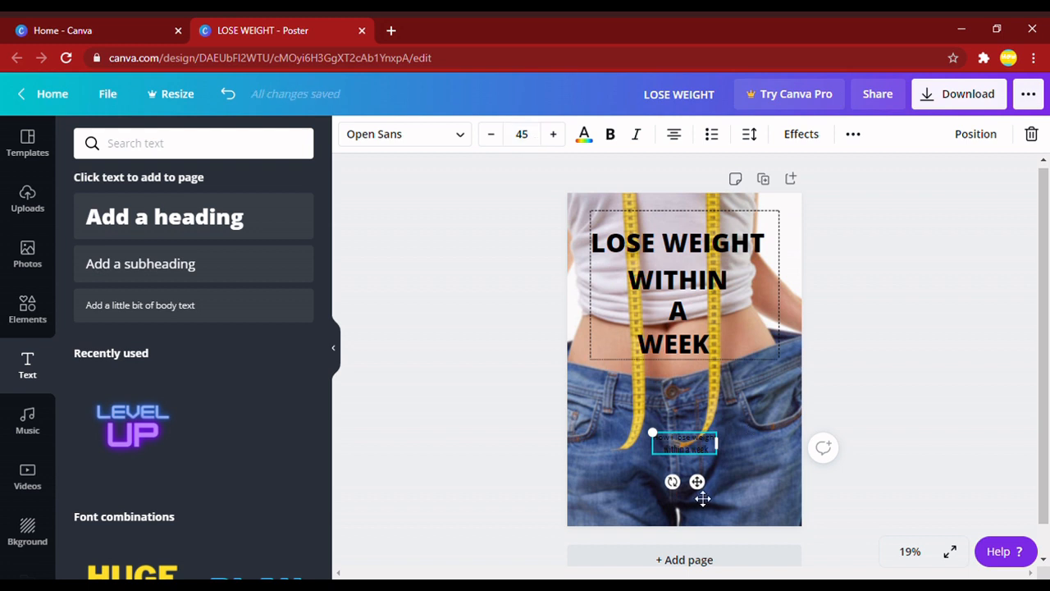
pyautogui.moveTo(766, 514); pyautogui.dragTo(777, 524)
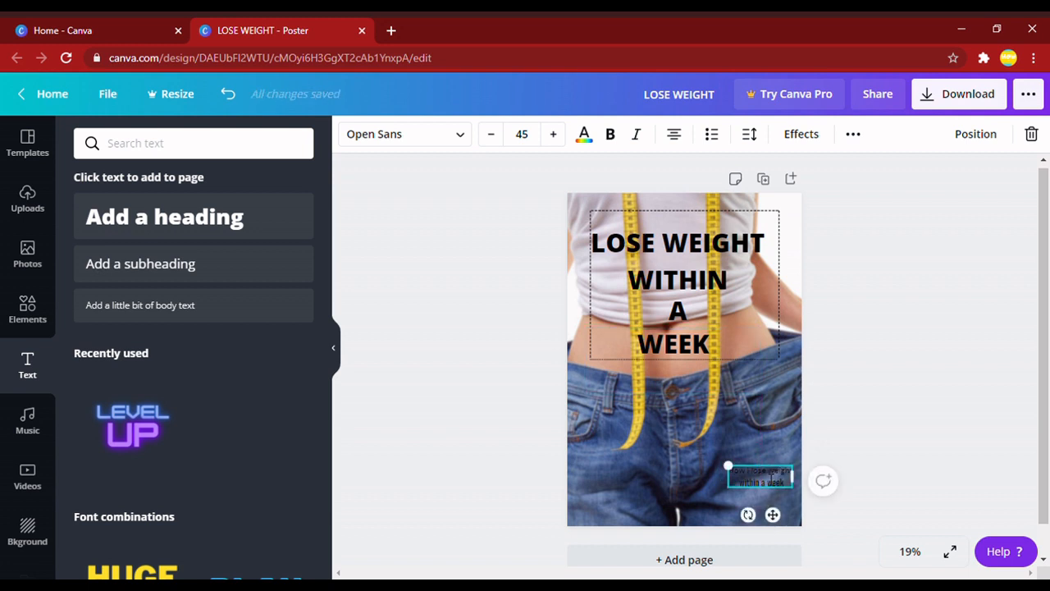
# Change the subheading's text color to the default bright red and deselect it.
pyautogui.click(584, 136)
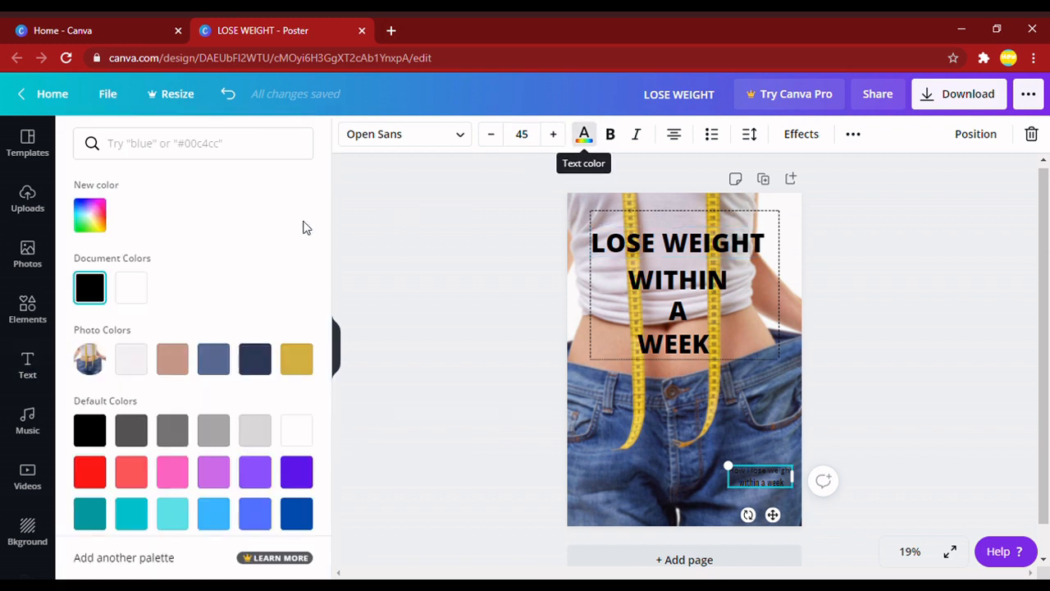
pyautogui.click(91, 471)
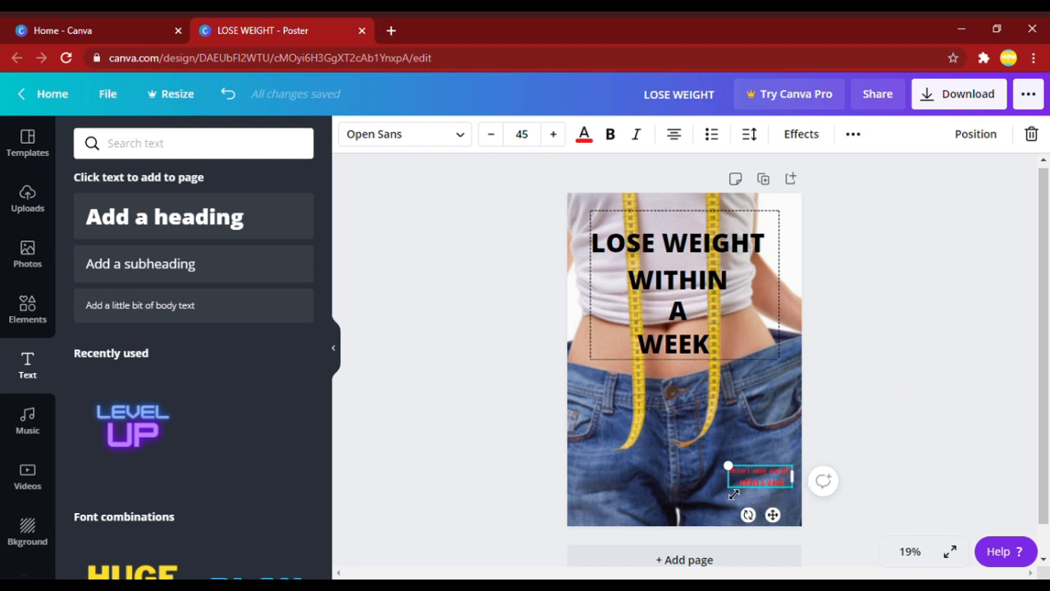
pyautogui.click(841, 410)
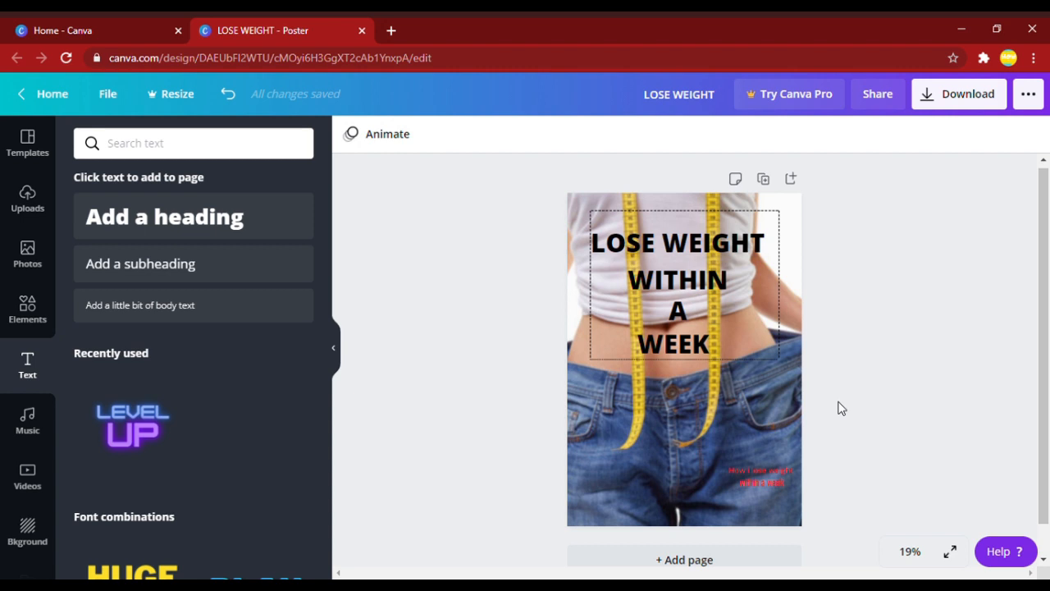
# Download the poster as a PNG image and dismiss the post-scheduling promotion.
pyautogui.click(991, 95)
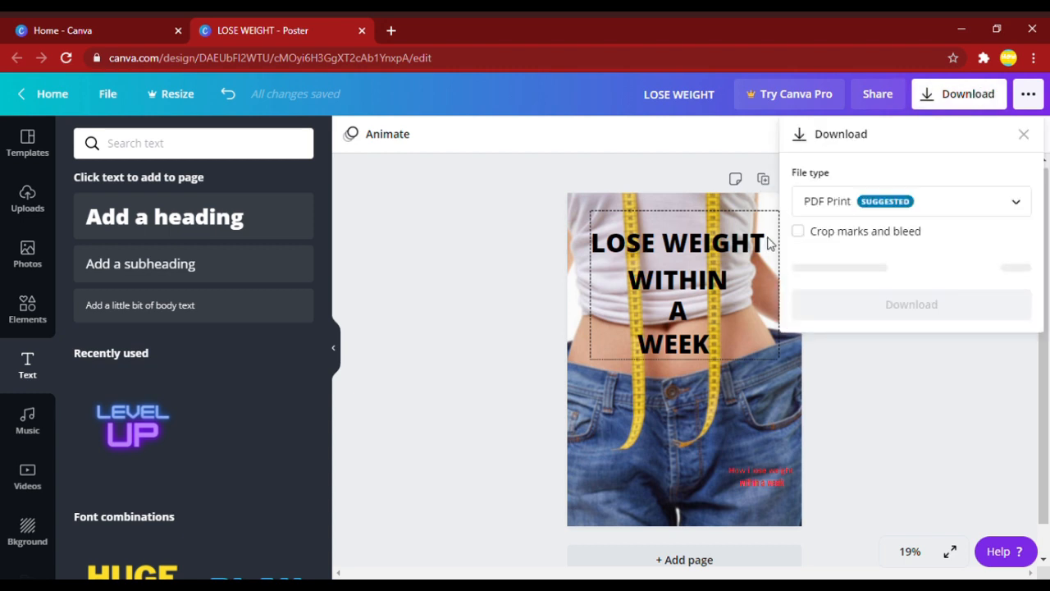
pyautogui.click(961, 210)
pyautogui.click(963, 211)
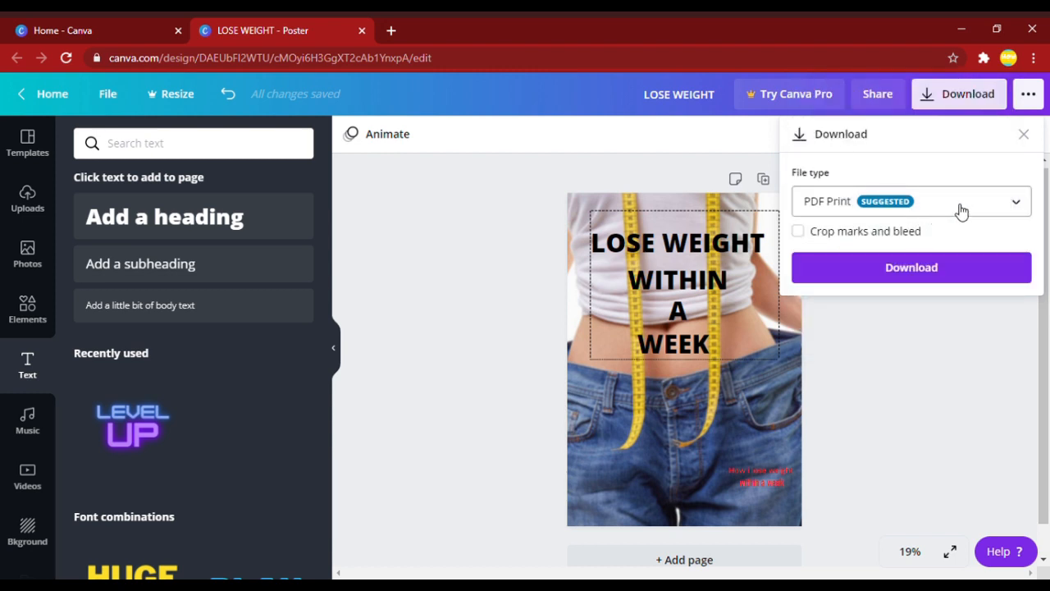
pyautogui.click(850, 193)
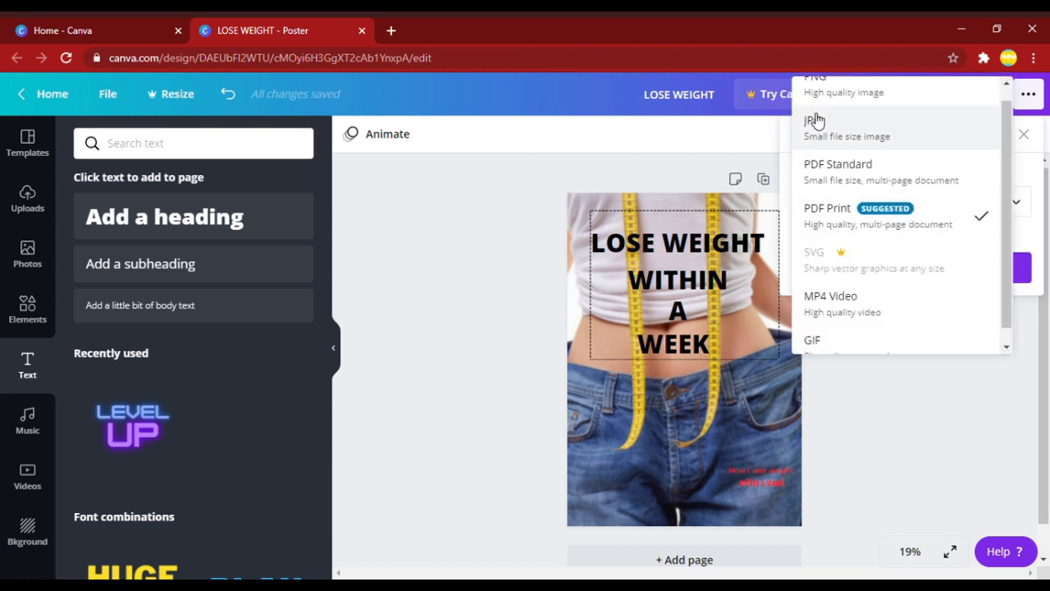
pyautogui.scroll(1, 814, 115)
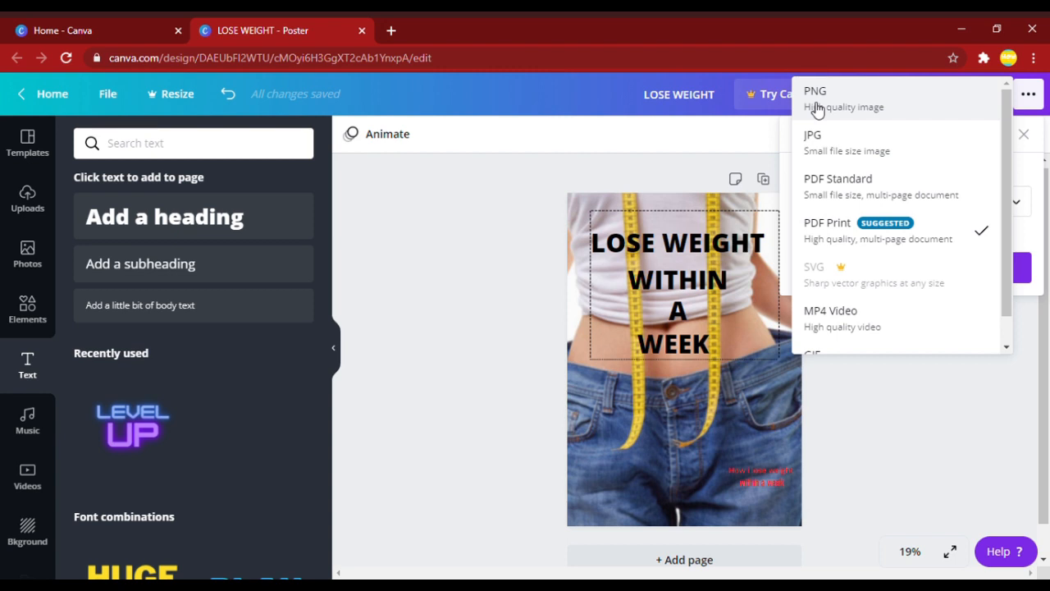
pyautogui.click(817, 107)
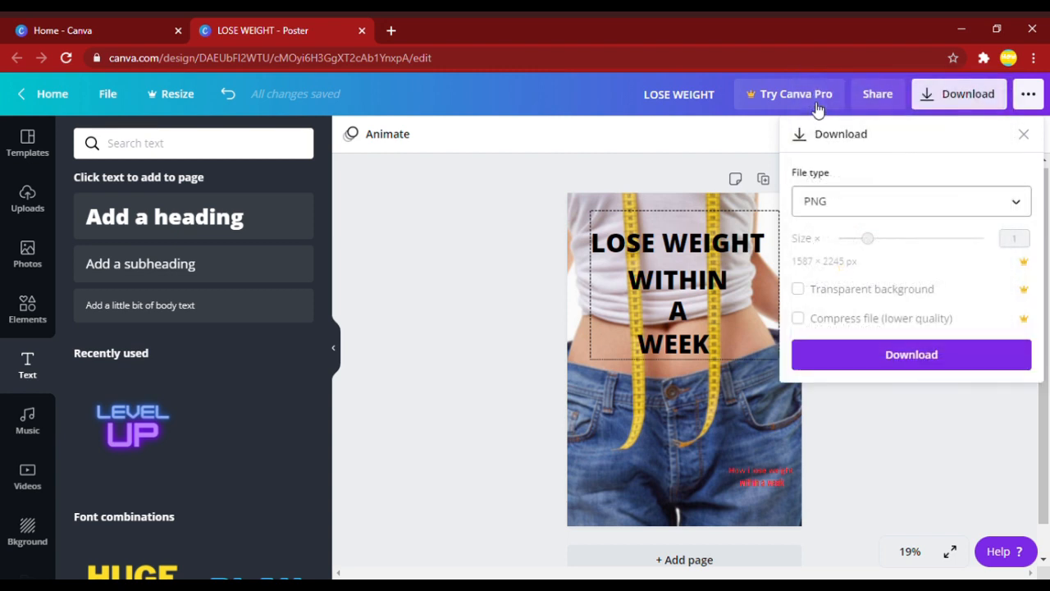
pyautogui.click(824, 361)
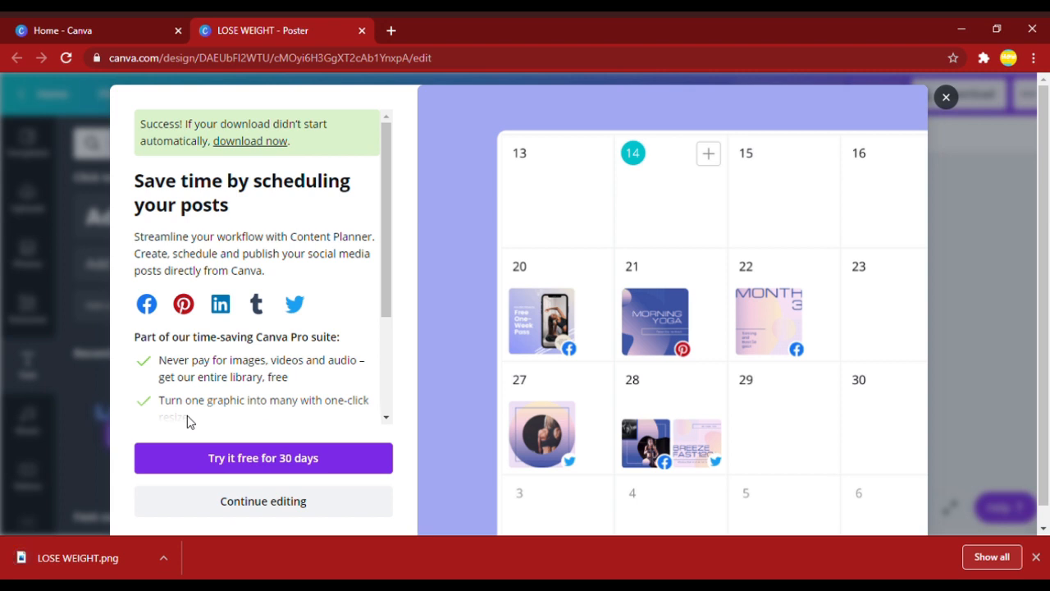
pyautogui.click(366, 448)
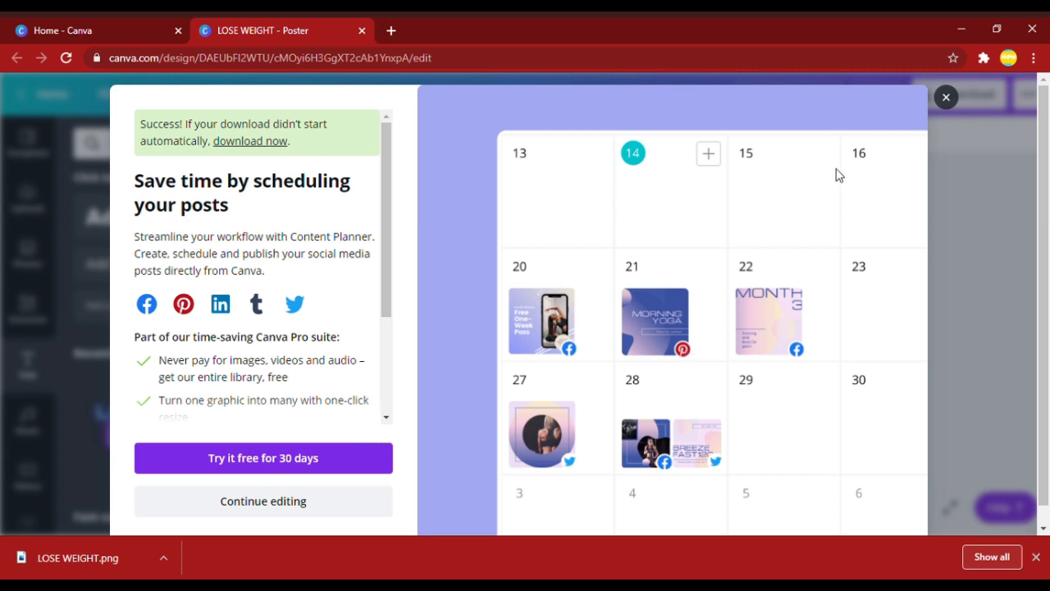
pyautogui.click(946, 98)
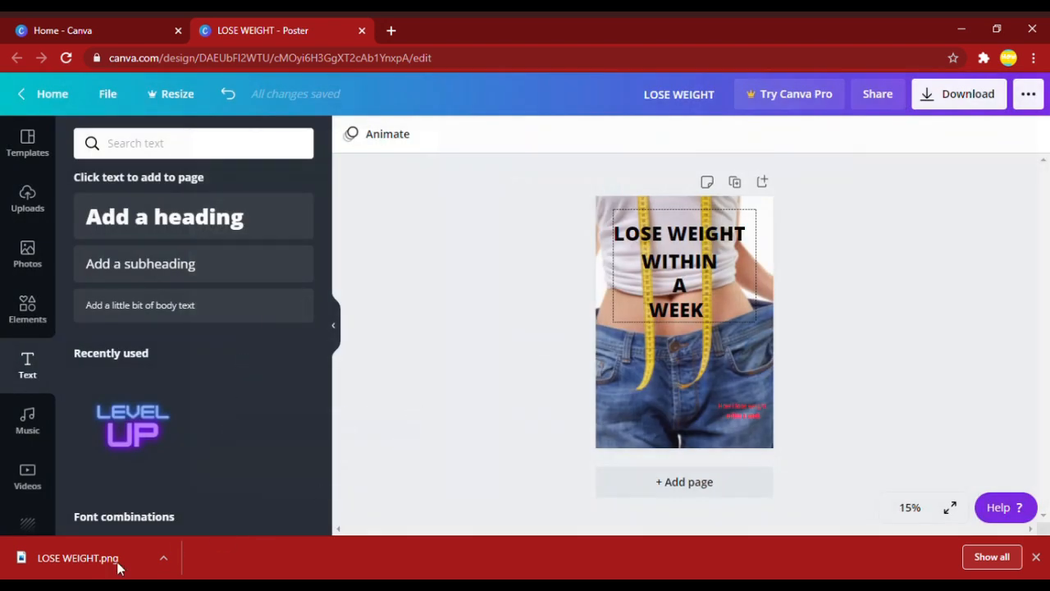